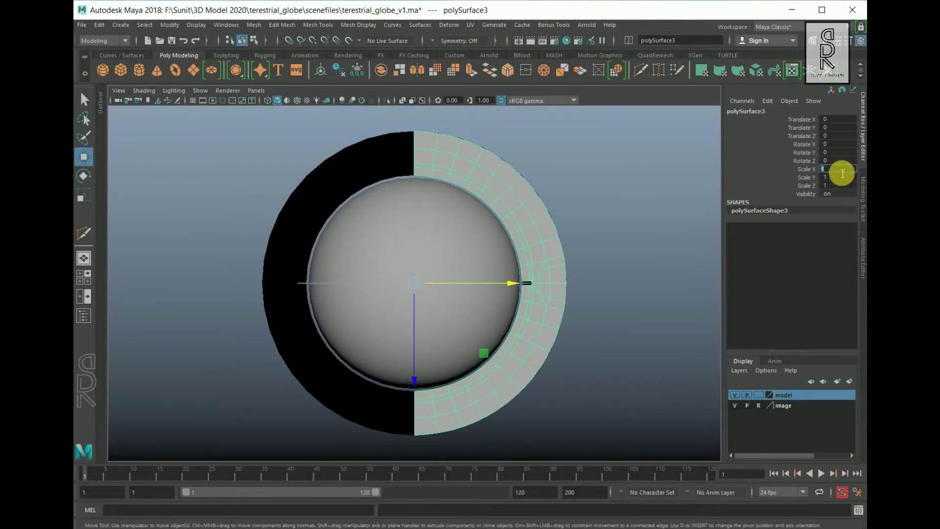
# Merge the seam vertices joining the flat ring's two halves and start a Multi-Cut beside the notch on its inner edge.
pyautogui.keyDown('shift'); pyautogui.moveTo(597, 155); pyautogui.dragTo(583, 353, button='right'); pyautogui.keyUp('shift')
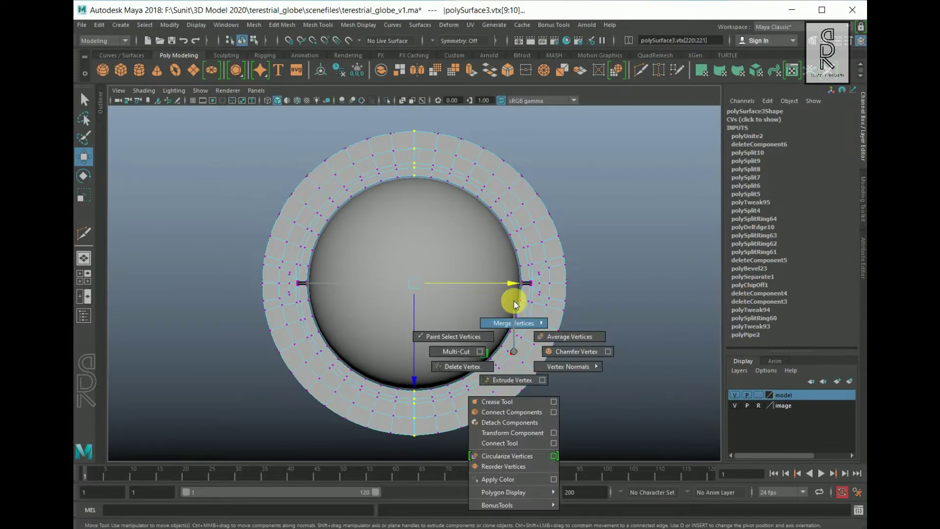
pyautogui.scroll(10, 537, 326)
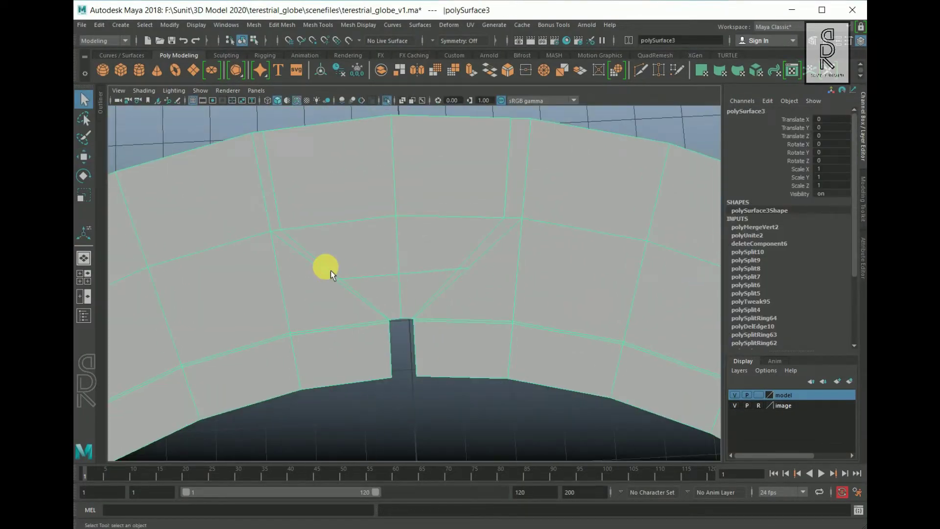
pyautogui.moveTo(330, 270); pyautogui.dragTo(331, 235, button='right')
pyautogui.scroll(5, 393, 336)
pyautogui.keyDown('shift'); pyautogui.moveTo(393, 336); pyautogui.dragTo(353, 338, button='right'); pyautogui.keyUp('shift')
pyautogui.scroll(-10, 375, 364)
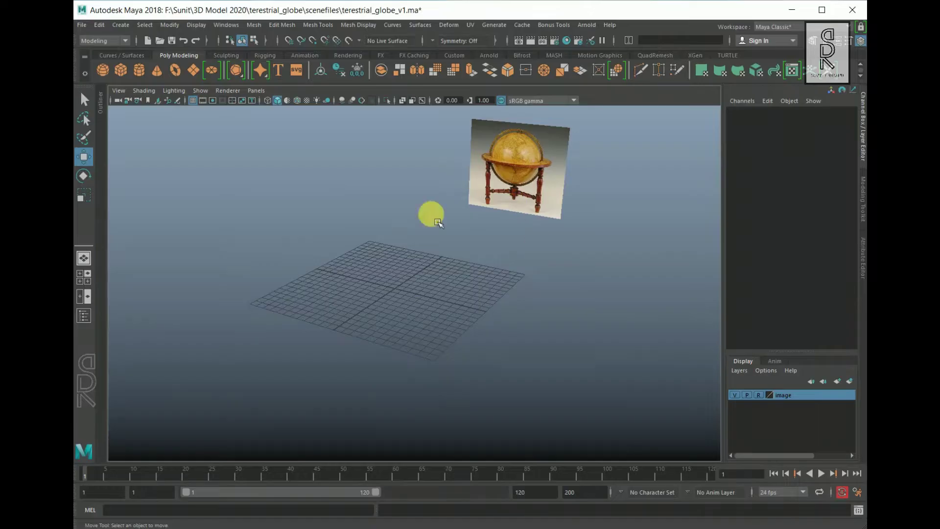
# Hide image planes in the perspective view while keeping the globe reference in the front view.
pyautogui.keyDown('alt'); pyautogui.moveTo(517, 352); pyautogui.dragTo(485, 339); pyautogui.keyUp('alt')
pyautogui.press('space')
pyautogui.press('space')
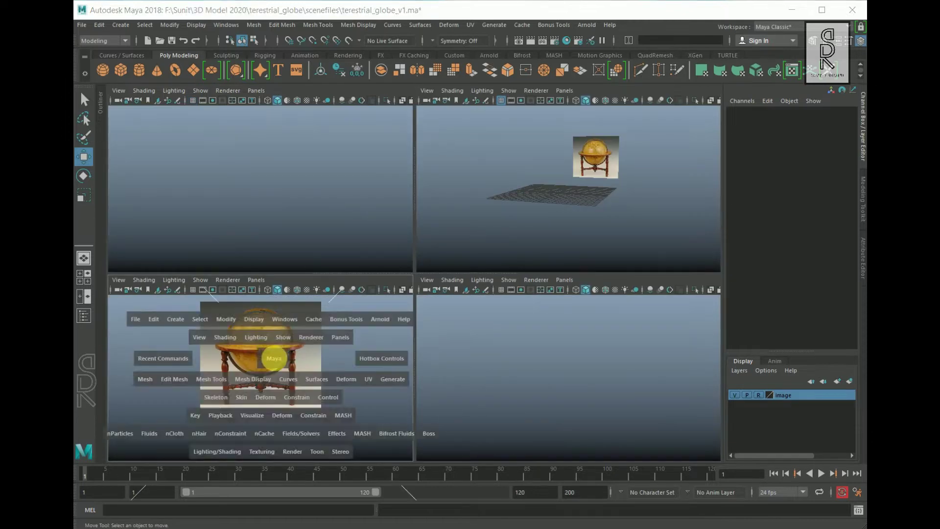
pyautogui.scroll(-3, 471, 324)
pyautogui.press('space')
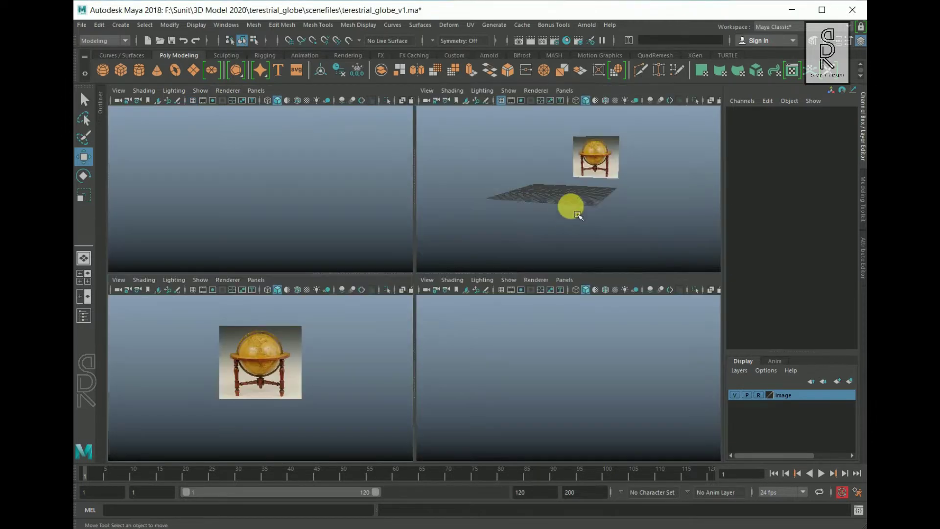
pyautogui.press('space')
pyautogui.click(200, 91)
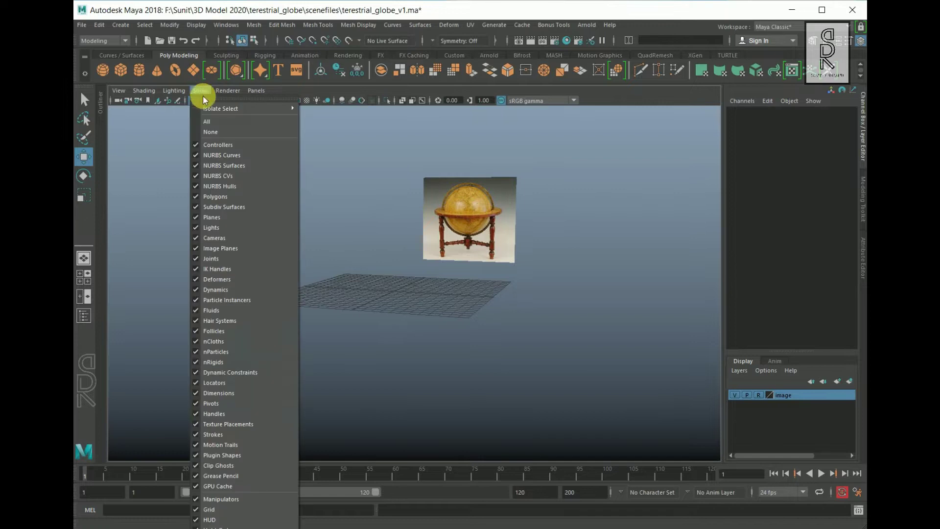
pyautogui.click(228, 248)
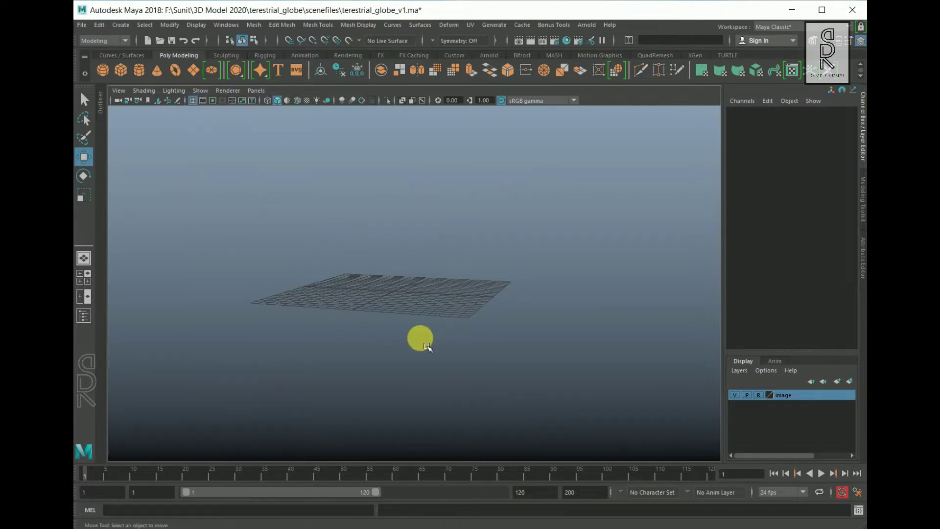
# Create a polygon sphere over the front-view globe reference, raise it to about Translate Y 7.196 and scale it uniformly to about 3.667.
pyautogui.scroll(4, 422, 337)
pyautogui.keyDown('alt'); pyautogui.moveTo(420, 339); pyautogui.dragTo(356, 354); pyautogui.keyUp('alt')
pyautogui.press('space')
pyautogui.press('space')
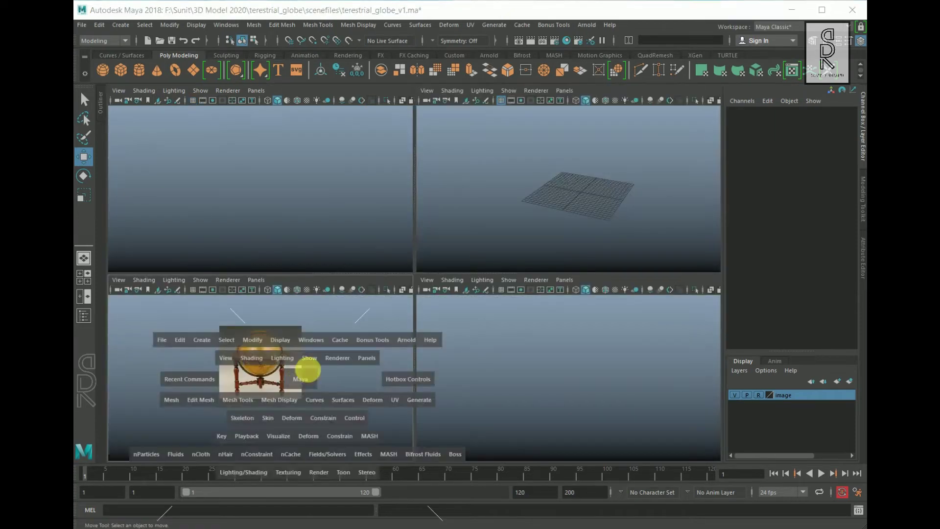
pyautogui.keyDown('alt'); pyautogui.moveTo(407, 333); pyautogui.dragTo(467, 318, button='right'); pyautogui.keyUp('alt')
pyautogui.keyDown('alt'); pyautogui.moveTo(467, 318); pyautogui.dragTo(424, 326, button='middle'); pyautogui.keyUp('alt')
pyautogui.keyDown('alt'); pyautogui.moveTo(424, 326); pyautogui.dragTo(426, 326, button='right'); pyautogui.keyUp('alt')
pyautogui.scroll(1, 425, 326)
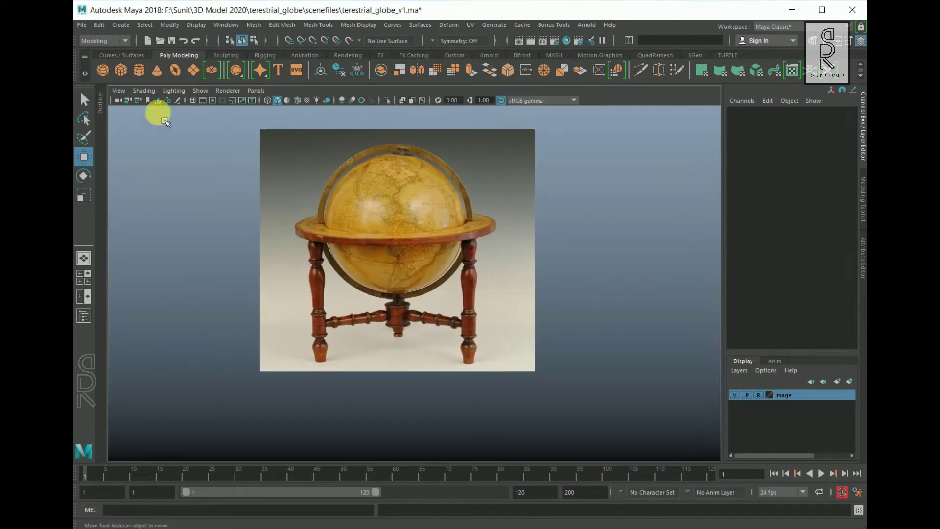
pyautogui.click(104, 70)
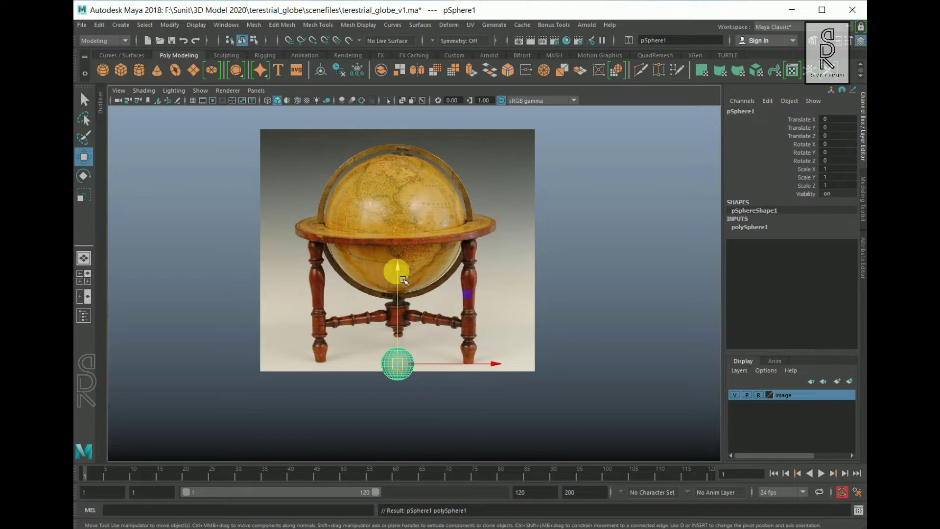
pyautogui.moveTo(397, 269); pyautogui.dragTo(392, 161)
pyautogui.click(82, 197)
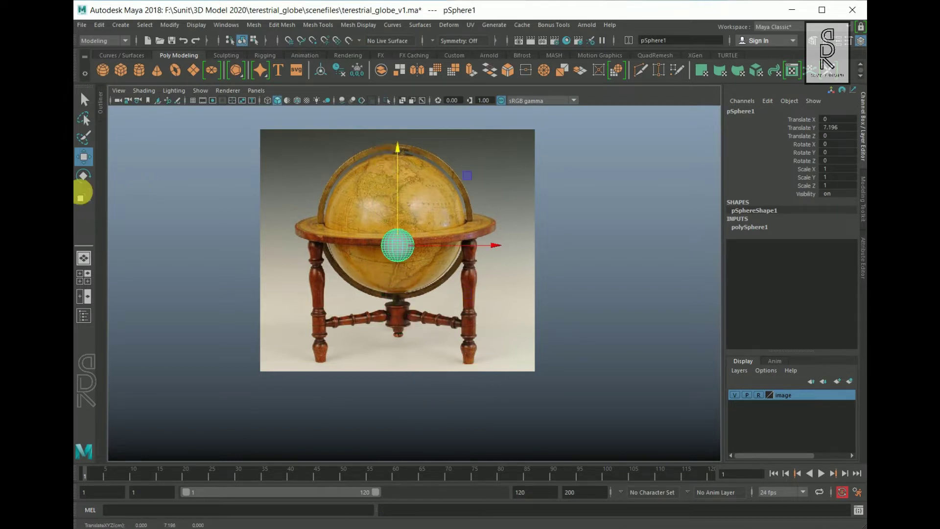
pyautogui.moveTo(397, 245); pyautogui.dragTo(439, 285)
# Turn on X-Ray and wireframe-on-shaded display in the front view to see the reference through the sphere.
pyautogui.keyDown('alt'); pyautogui.moveTo(292, 265); pyautogui.dragTo(354, 293, button='right'); pyautogui.keyUp('alt')
pyautogui.keyDown('alt'); pyautogui.moveTo(354, 293); pyautogui.dragTo(382, 353, button='middle'); pyautogui.keyUp('alt')
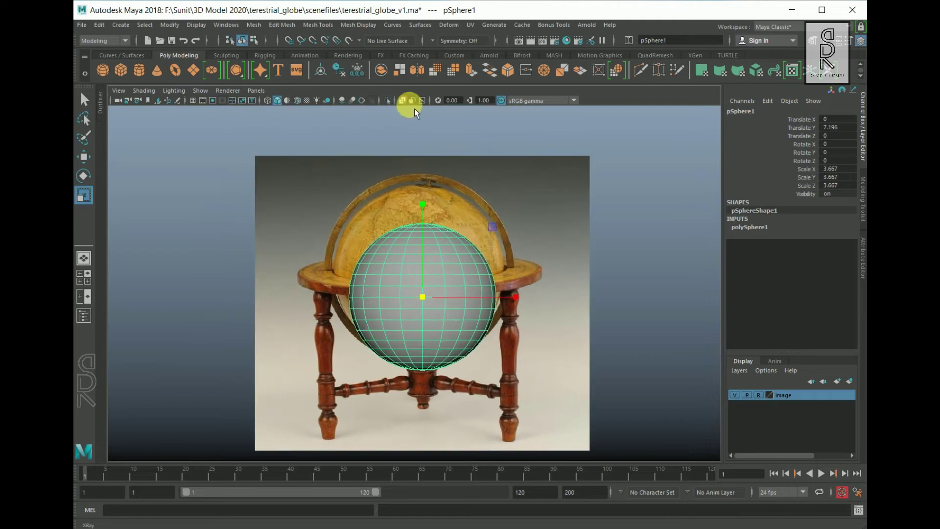
pyautogui.click(402, 100)
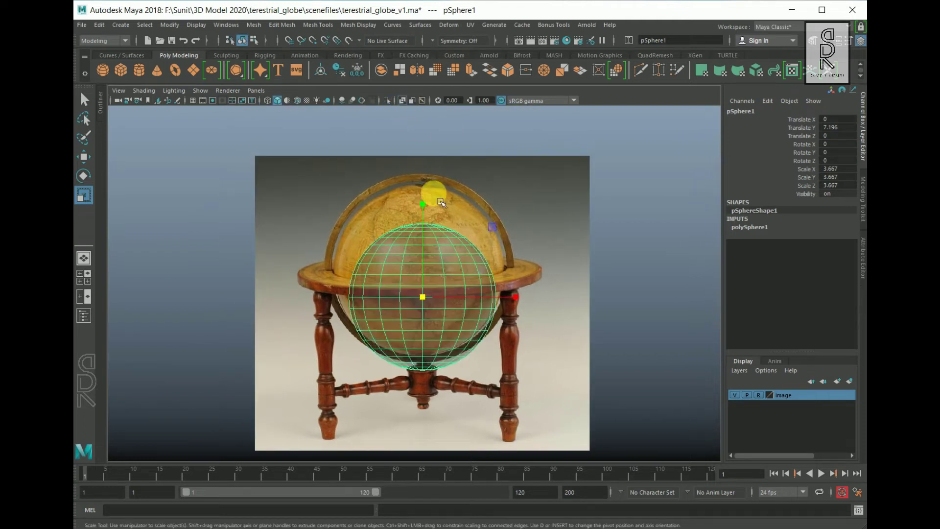
pyautogui.click(298, 101)
# Raise the sphere to about Translate Y 8.435 and scale it uniformly to about 4.442 to match the reference globe.
pyautogui.click(83, 158)
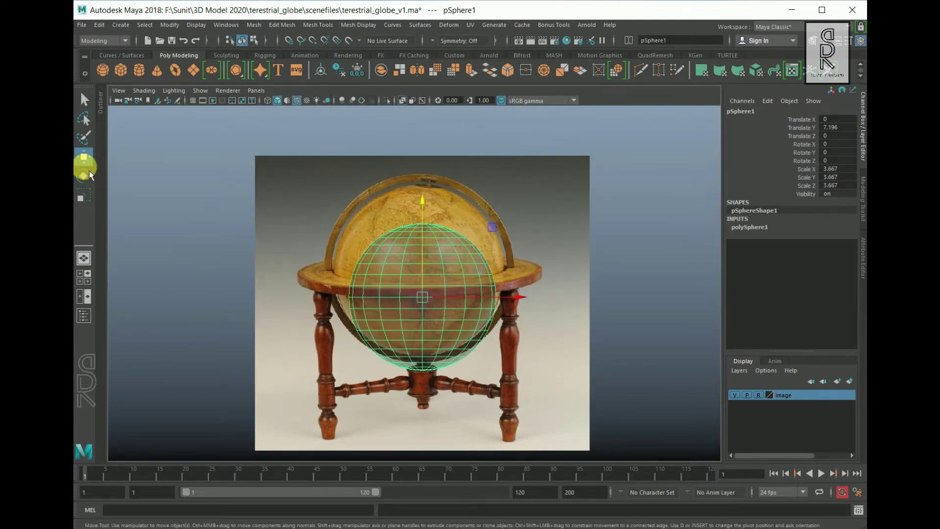
pyautogui.moveTo(426, 263); pyautogui.dragTo(425, 236)
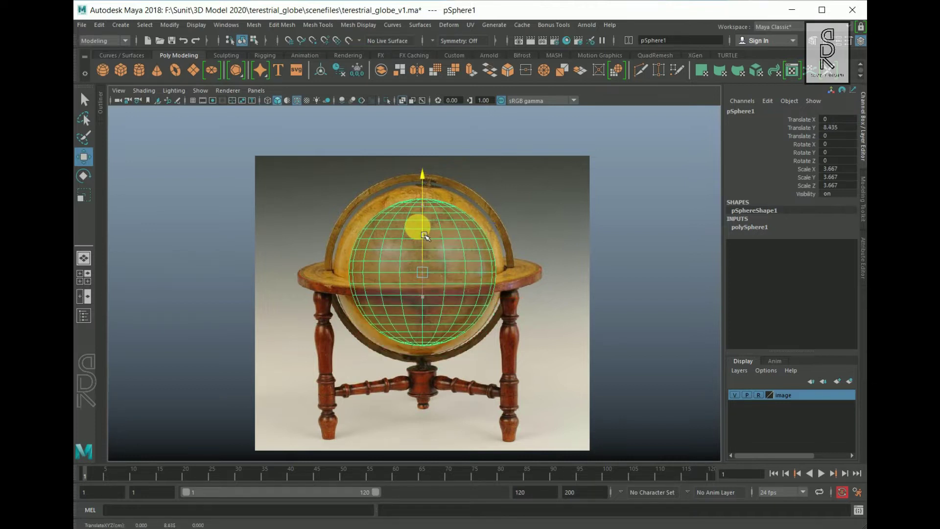
pyautogui.click(91, 195)
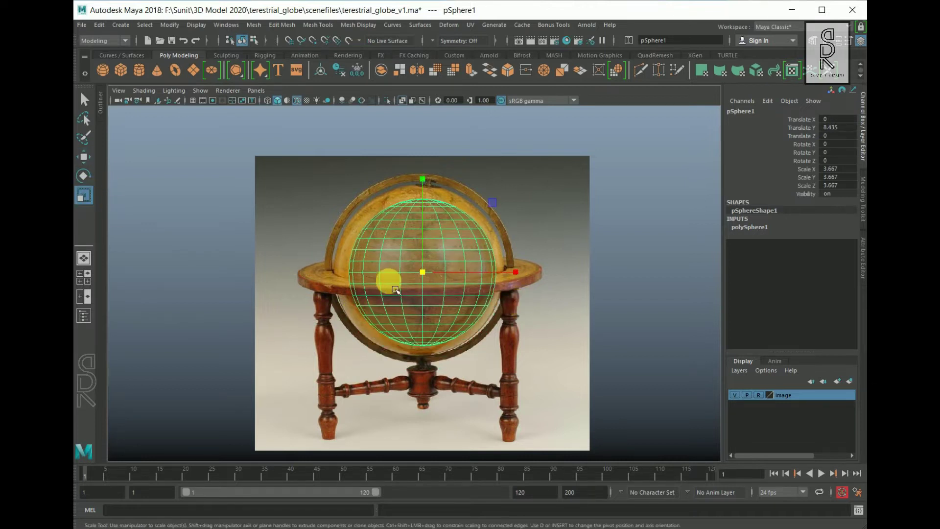
pyautogui.moveTo(430, 284); pyautogui.dragTo(451, 277)
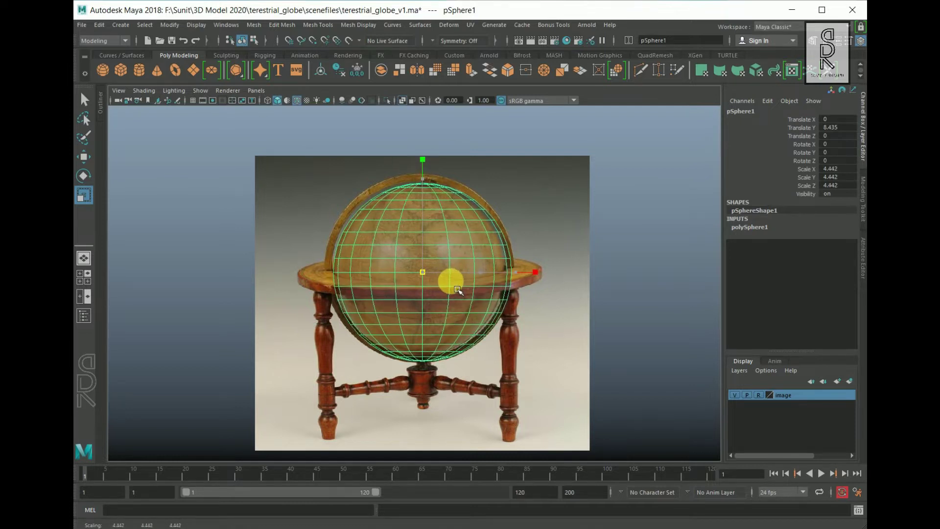
# Set the sphere's Subdivisions Axis and Subdivisions Height to 40.
pyautogui.click(814, 227)
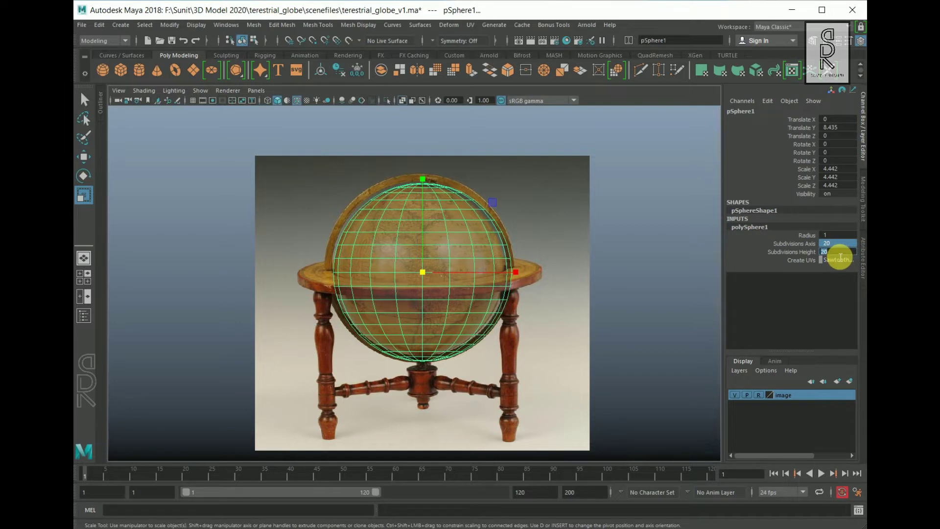
pyautogui.press('Return')
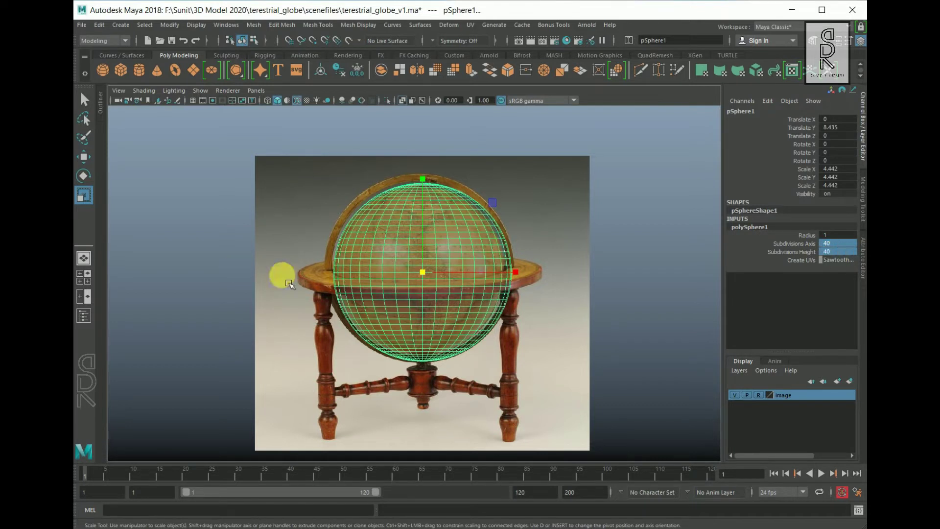
# Refit the sphere to about Translate Y 8.529 and scale 4.228, and tilt it to Rotate Z -5.
pyautogui.scroll(4, 305, 286)
pyautogui.click(88, 177)
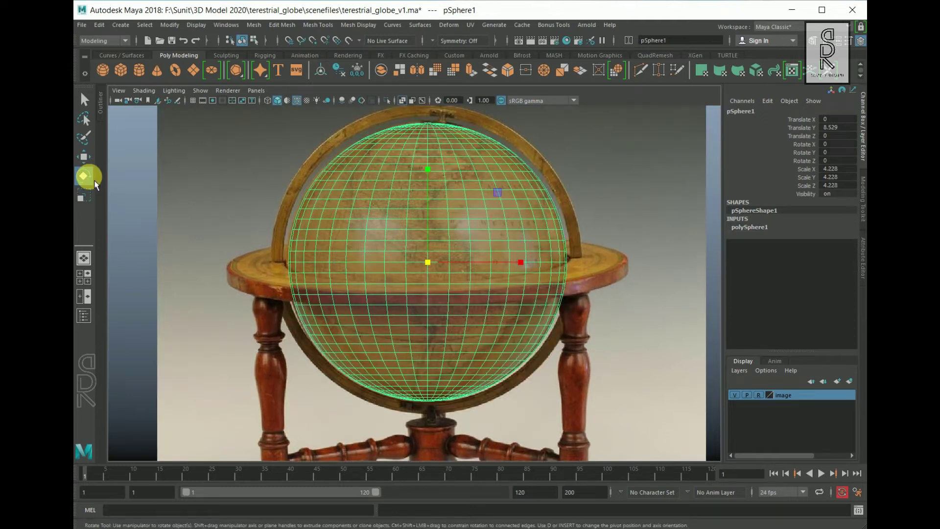
pyautogui.moveTo(498, 335); pyautogui.dragTo(574, 339)
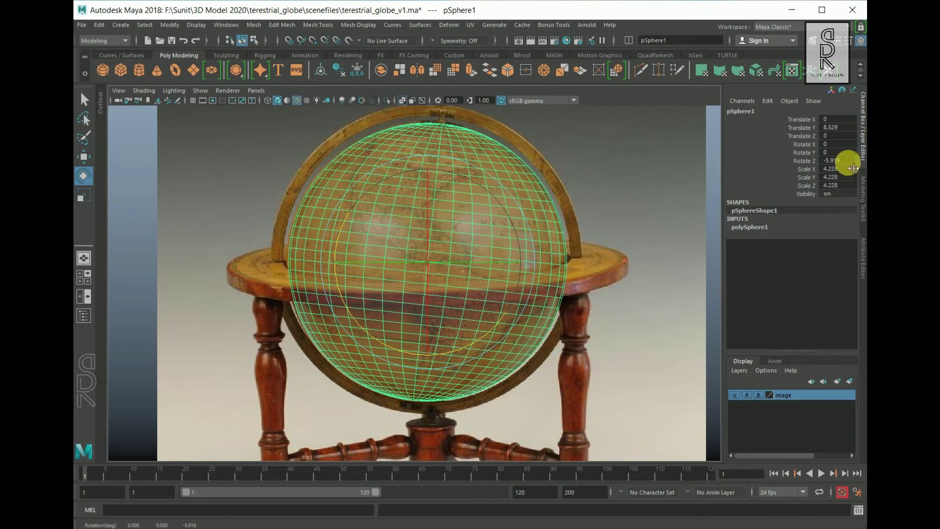
pyautogui.press('Return')
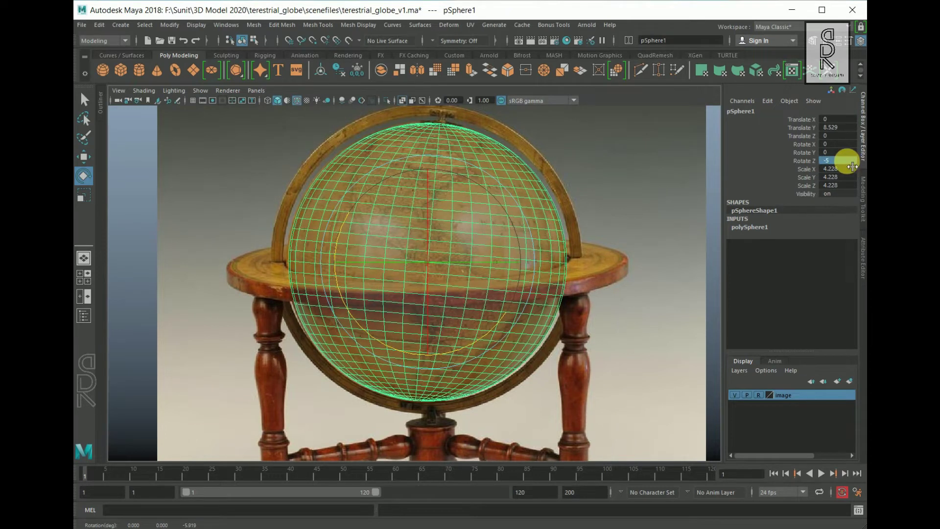
pyautogui.click(622, 201)
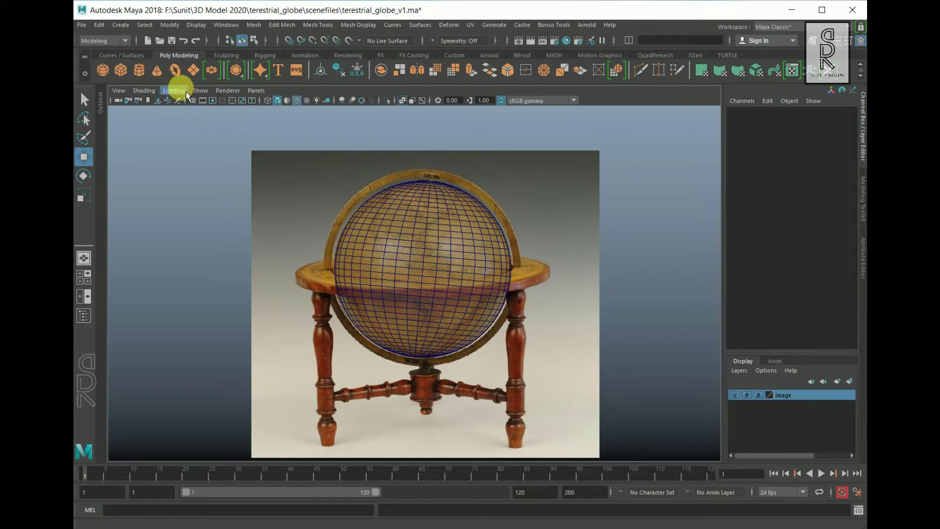
# Create a polygon pipe, raise it to about Translate Y 8.274 at the globe's centre and set its Rotate X to 90.
pyautogui.rightClick(239, 70)
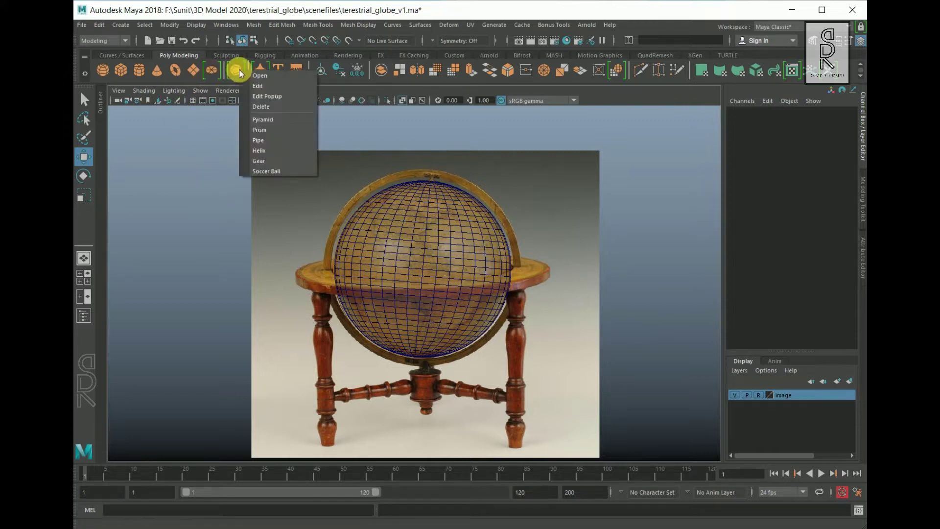
pyautogui.click(263, 141)
pyautogui.moveTo(425, 368); pyautogui.dragTo(429, 171)
pyautogui.click(84, 176)
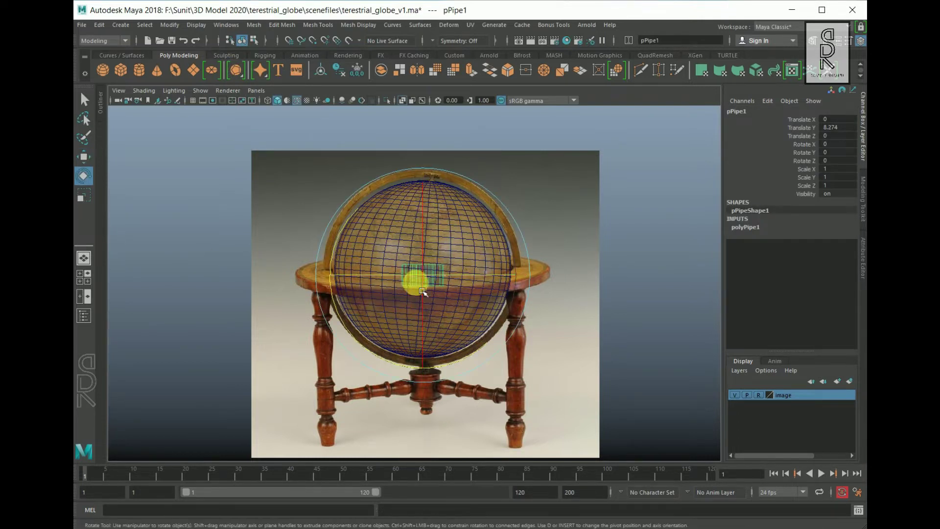
pyautogui.click(433, 278)
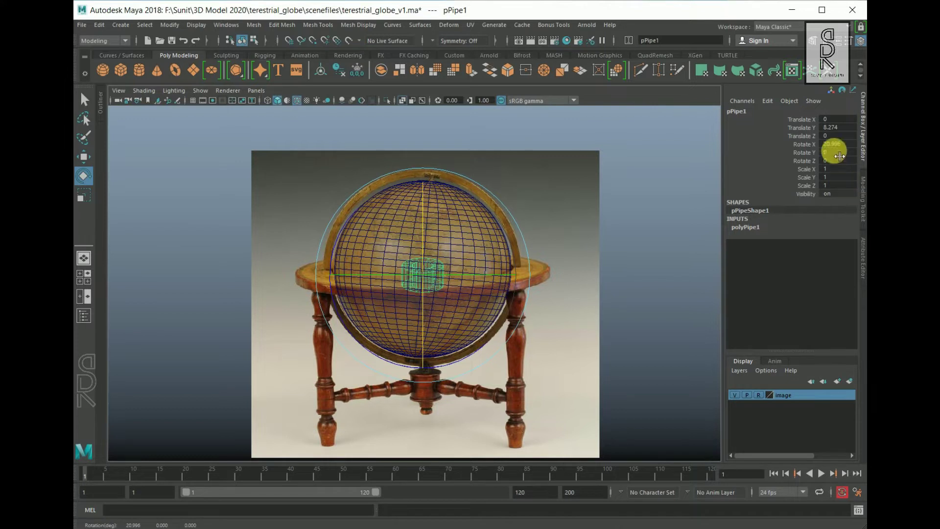
pyautogui.write('90')
pyautogui.press('Return')
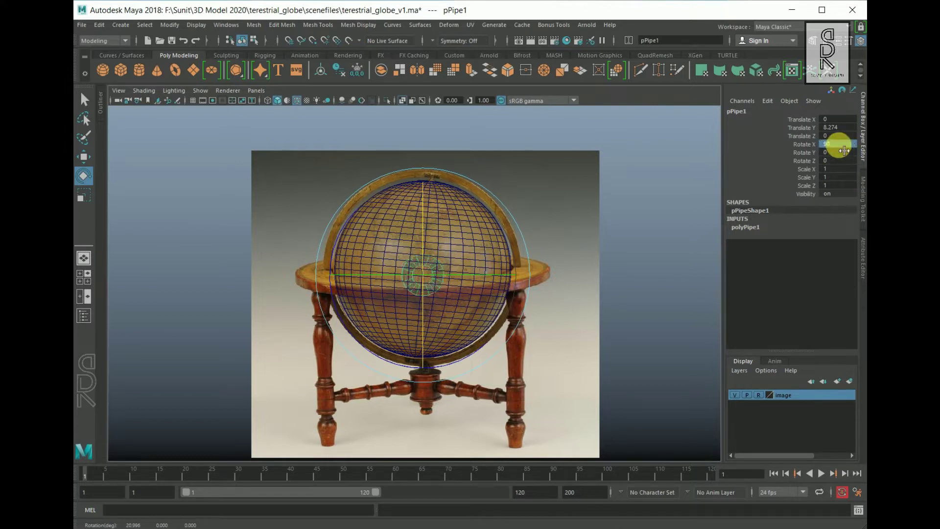
# Set the pipe's Subdivisions Axis to 40 and scale it uniformly to about 4.963 to reach the reference's outer ring.
pyautogui.click(745, 227)
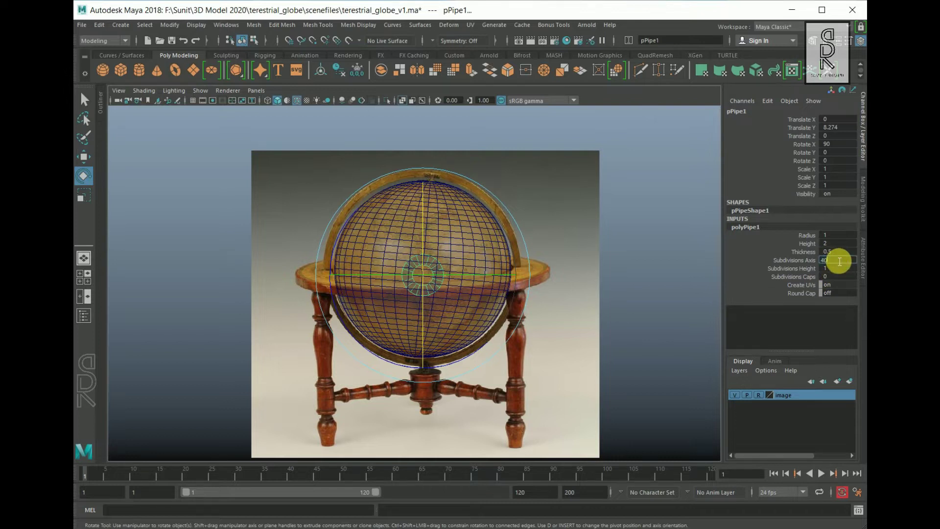
pyautogui.scroll(4, 406, 325)
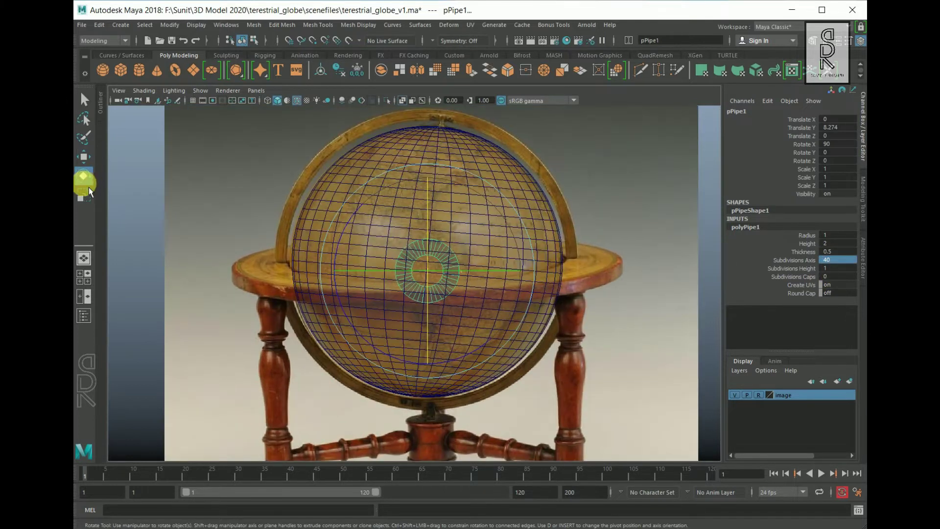
pyautogui.click(89, 194)
pyautogui.moveTo(428, 271); pyautogui.dragTo(618, 323)
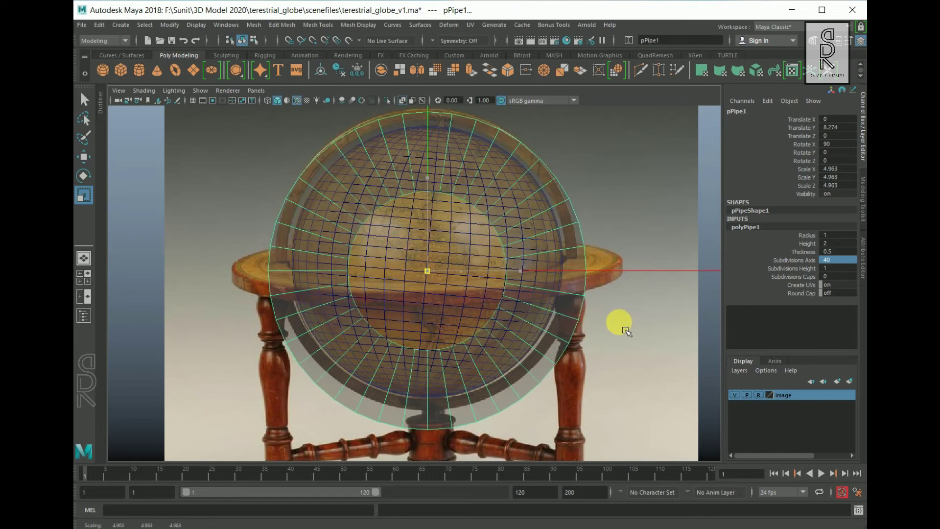
# Thin the pipe to a Thickness of 0.07 and enlarge it uniformly to a scale of about 5.05.
pyautogui.click(804, 252)
pyautogui.moveTo(485, 402)
pyautogui.mouseDown(button='middle')
pyautogui.moveTo(514, 401)
pyautogui.moveTo(473, 403)
pyautogui.mouseUp(button='middle')
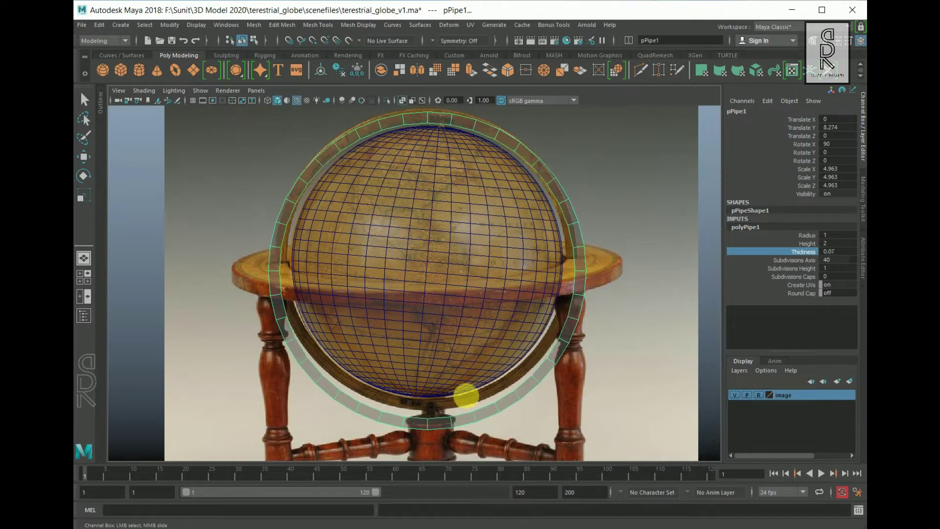
pyautogui.click(84, 195)
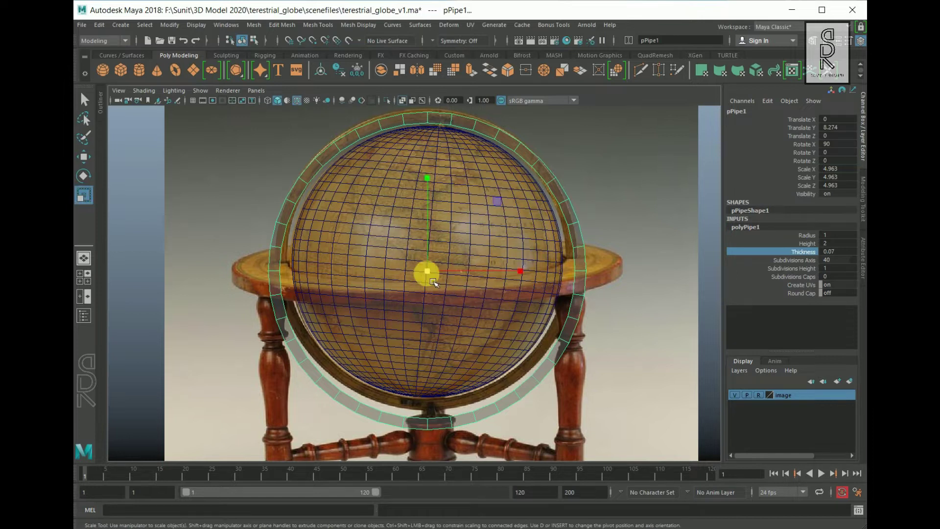
pyautogui.moveTo(427, 271); pyautogui.dragTo(433, 274)
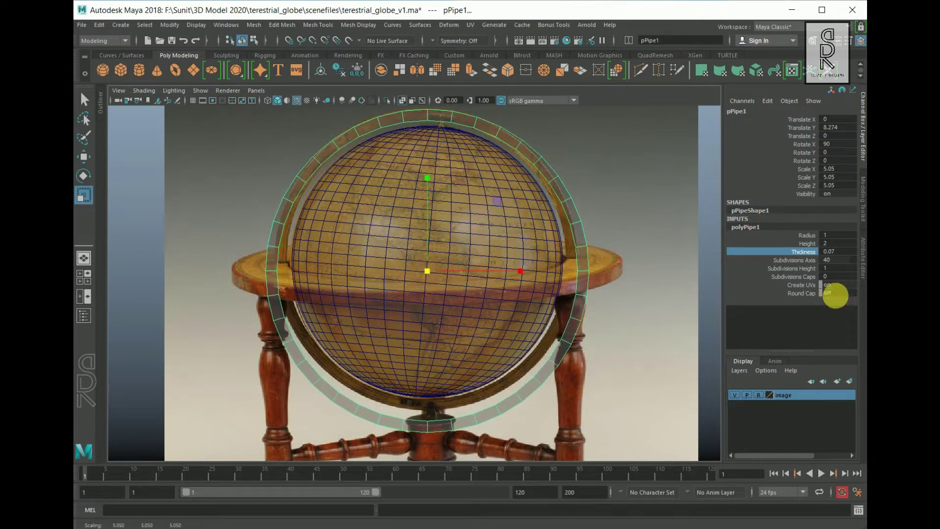
# Adjust the pipe's Thickness to 0.08 to match the meridian ring around the globe.
pyautogui.moveTo(509, 362); pyautogui.dragTo(323, 373, button='middle')
pyautogui.scroll(-3, 537, 351)
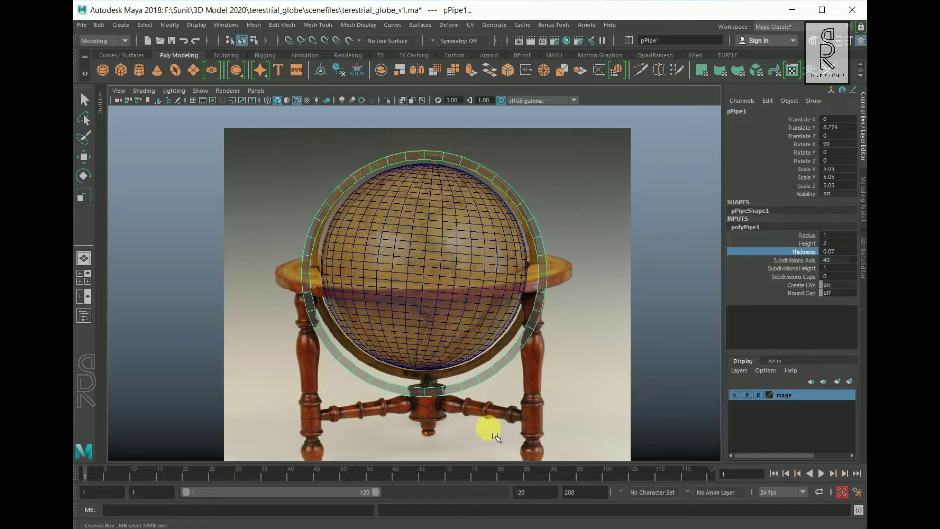
pyautogui.moveTo(364, 409); pyautogui.dragTo(373, 418, button='middle')
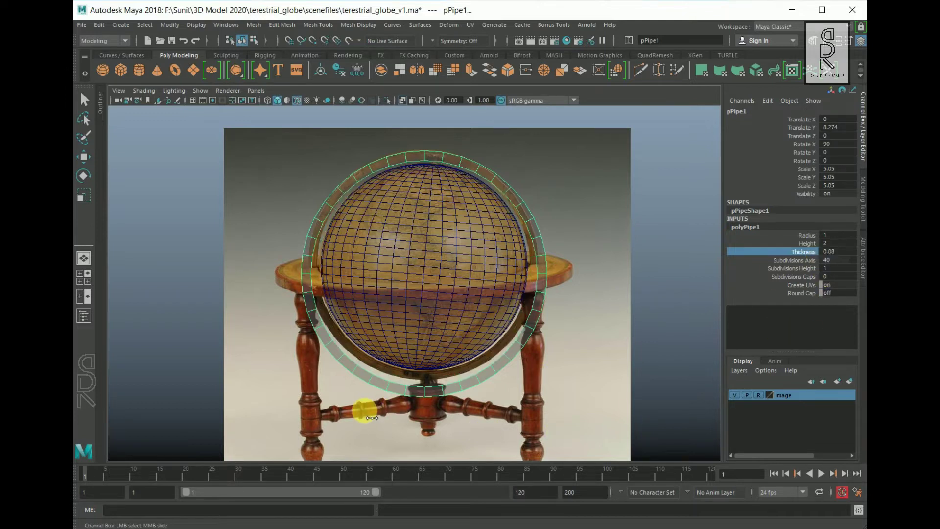
# Scale the meridian pipe down along its own axis until it forms a narrow band around the globe.
pyautogui.scroll(3, 470, 321)
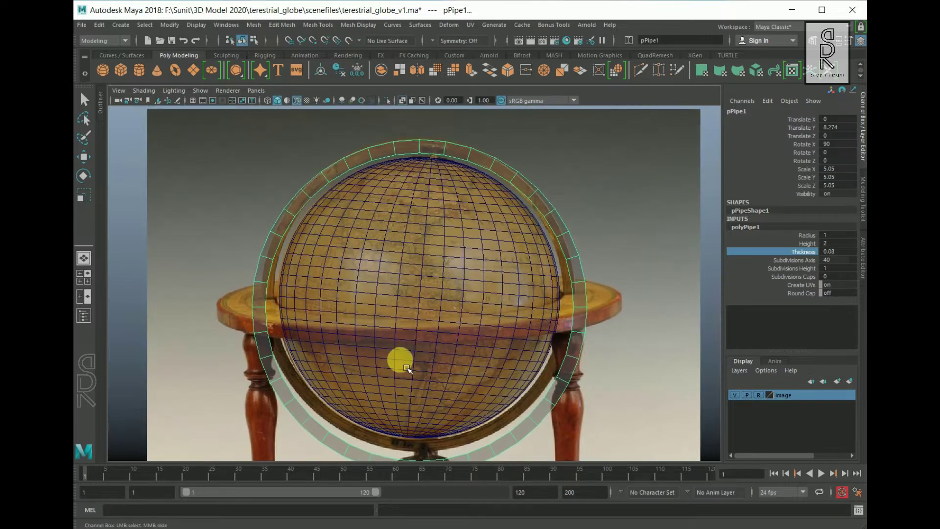
pyautogui.press('space')
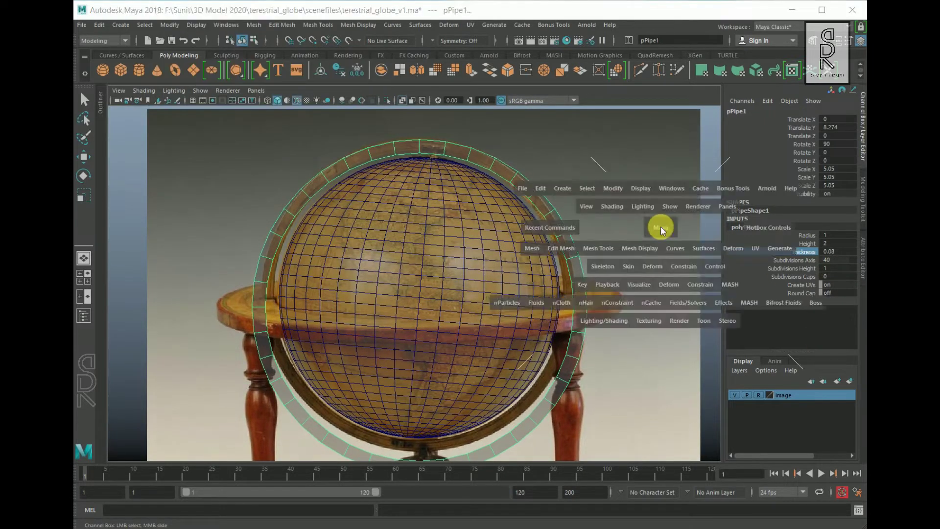
pyautogui.press('space')
pyautogui.keyDown('alt'); pyautogui.moveTo(456, 309); pyautogui.dragTo(292, 300); pyautogui.keyUp('alt')
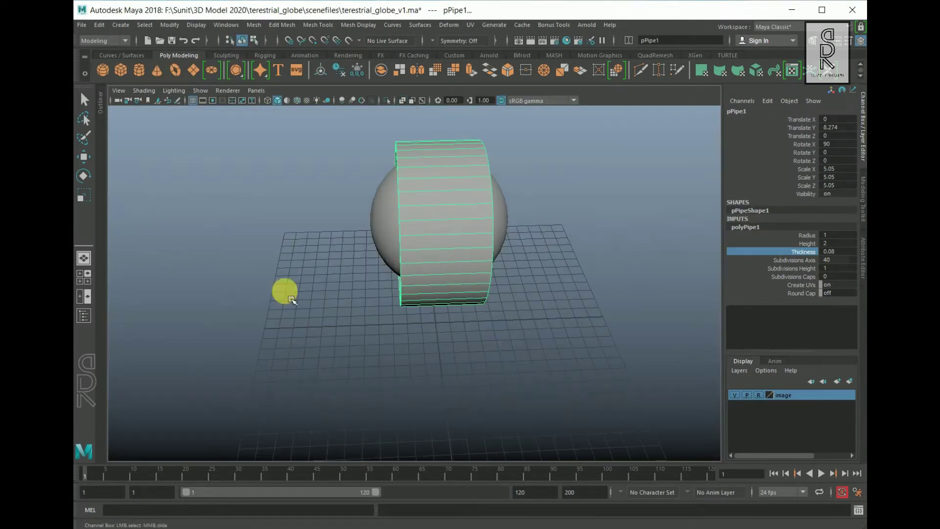
pyautogui.click(83, 195)
pyautogui.moveTo(345, 226); pyautogui.dragTo(444, 245)
pyautogui.keyDown('alt'); pyautogui.moveTo(333, 263); pyautogui.dragTo(480, 317, button='right'); pyautogui.keyUp('alt')
pyautogui.keyDown('alt'); pyautogui.moveTo(496, 290); pyautogui.dragTo(386, 325, button='middle'); pyautogui.keyUp('alt')
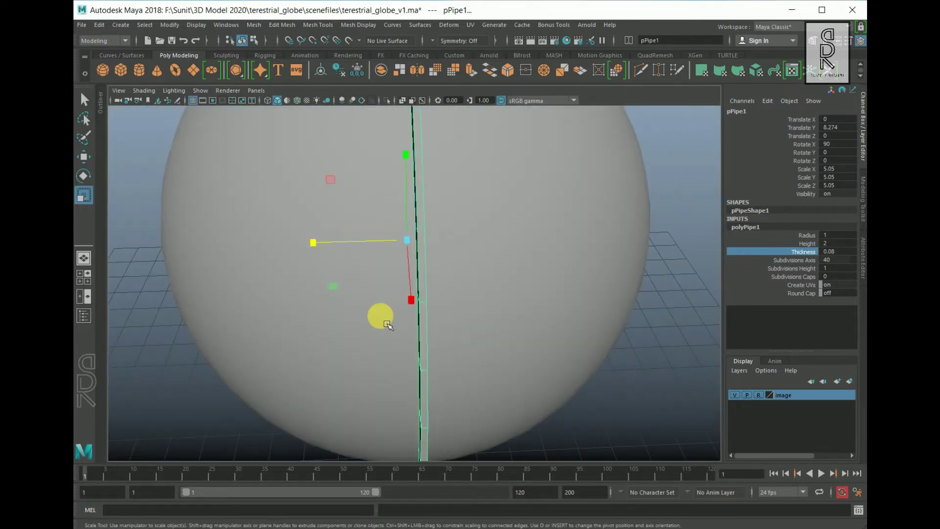
pyautogui.moveTo(317, 248); pyautogui.dragTo(324, 251)
# Examine the narrowed meridian ring around the sphere from an angle and against the reference image.
pyautogui.keyDown('alt'); pyautogui.moveTo(376, 282); pyautogui.dragTo(304, 248, button='right'); pyautogui.keyUp('alt')
pyautogui.keyDown('alt'); pyautogui.moveTo(338, 245); pyautogui.dragTo(456, 283); pyautogui.keyUp('alt')
pyautogui.click(589, 390)
pyautogui.keyDown('alt'); pyautogui.moveTo(453, 355); pyautogui.dragTo(396, 362, button='middle'); pyautogui.keyUp('alt')
pyautogui.keyDown('alt'); pyautogui.moveTo(396, 363); pyautogui.dragTo(493, 395, button='right'); pyautogui.keyUp('alt')
pyautogui.click(465, 363)
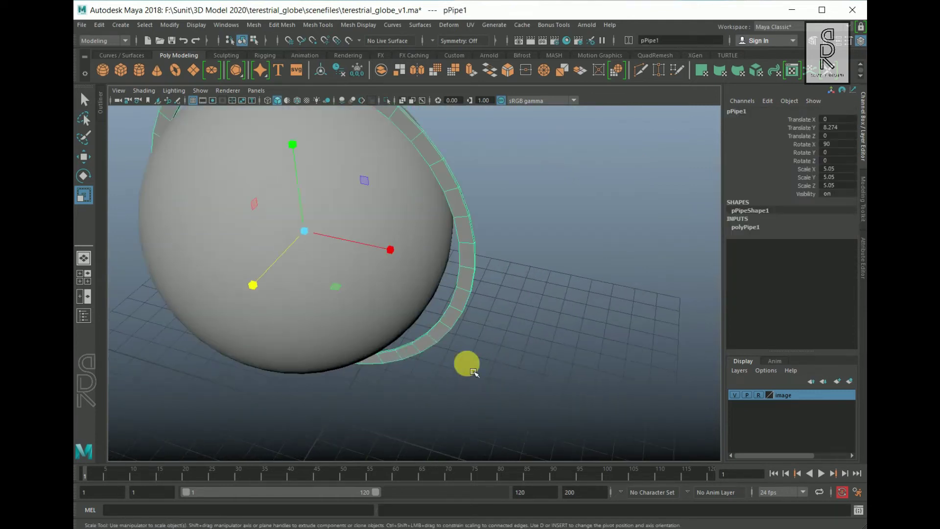
pyautogui.press('space')
pyautogui.keyDown('alt'); pyautogui.moveTo(280, 396); pyautogui.dragTo(279, 373, button='middle'); pyautogui.keyUp('alt')
pyautogui.press('space')
# Create a second polygon pipe, raise it to Translate Y 7.615 and scale it uniformly to 6.103 to match the wooden horizon ring's width.
pyautogui.click(246, 144)
pyautogui.scroll(-4, 252, 146)
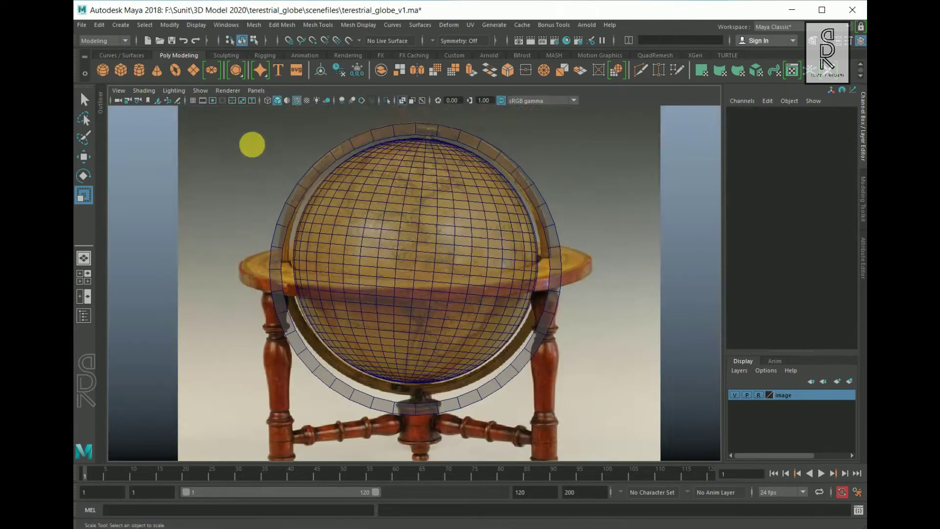
pyautogui.rightClick(238, 72)
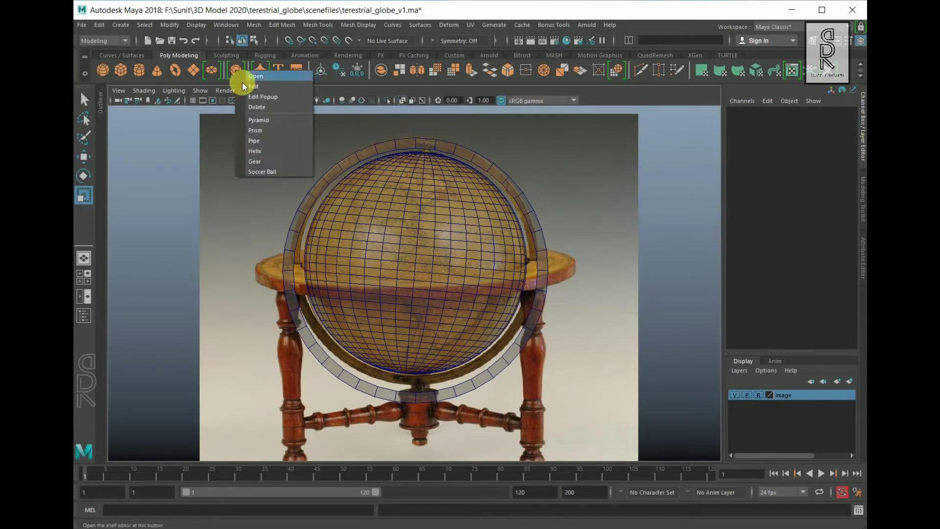
pyautogui.click(263, 140)
pyautogui.press('w')
pyautogui.moveTo(415, 392); pyautogui.dragTo(615, 315)
pyautogui.press('r')
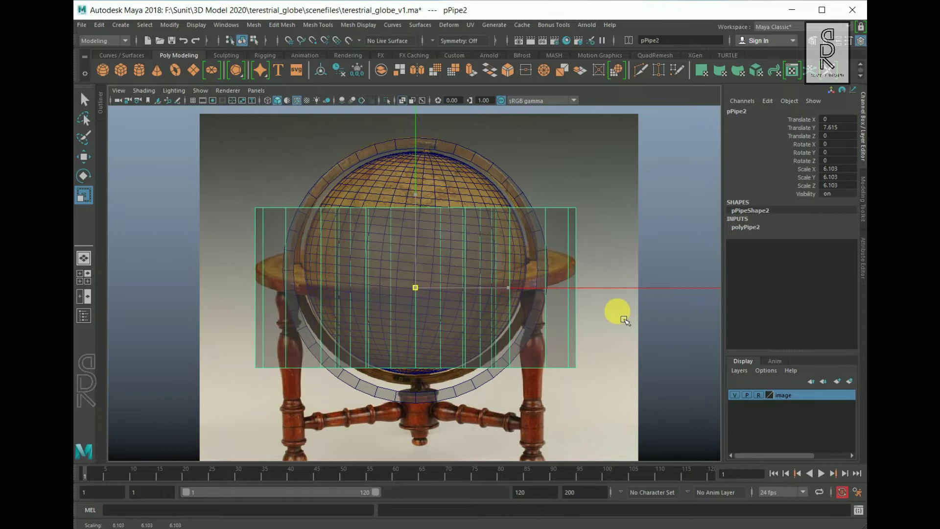
# Set the horizon pipe's Subdivisions Axis to 40 and reduce its Thickness to 0.16.
pyautogui.press('space')
pyautogui.press('space')
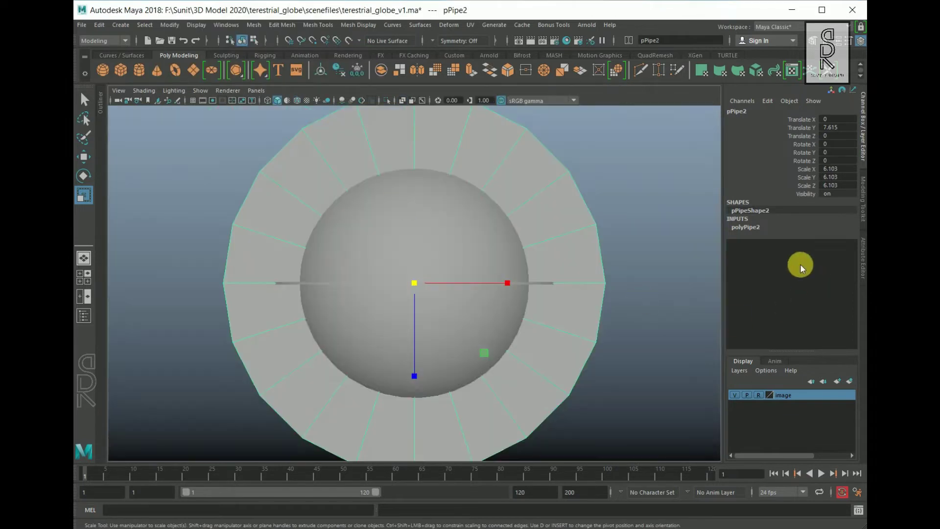
pyautogui.click(747, 228)
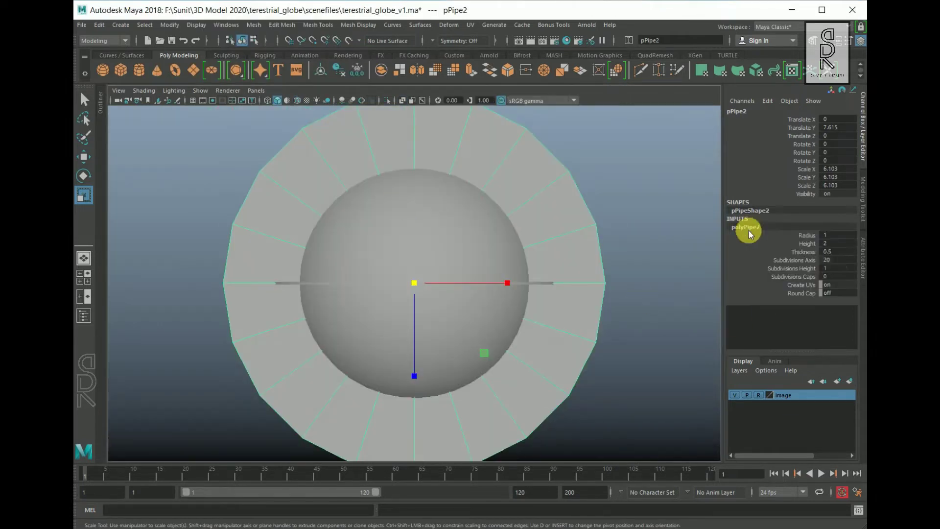
pyautogui.click(841, 263)
pyautogui.write('40')
pyautogui.press('Return')
pyautogui.click(810, 252)
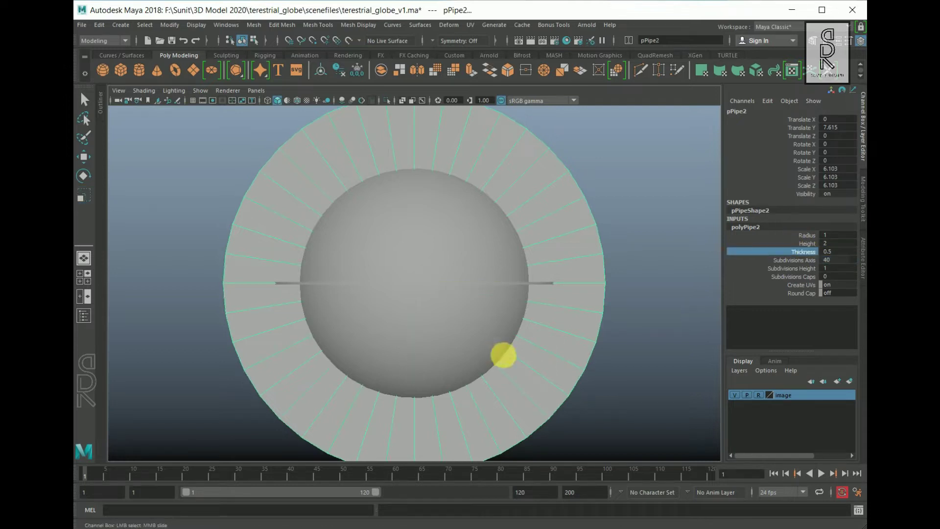
pyautogui.moveTo(580, 363); pyautogui.dragTo(498, 361, button='middle')
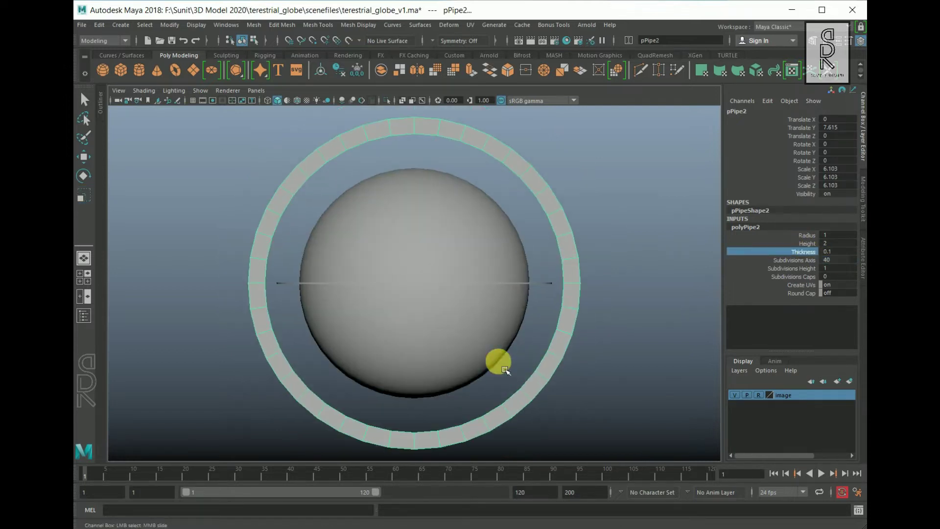
pyautogui.moveTo(611, 384); pyautogui.dragTo(615, 382, button='middle')
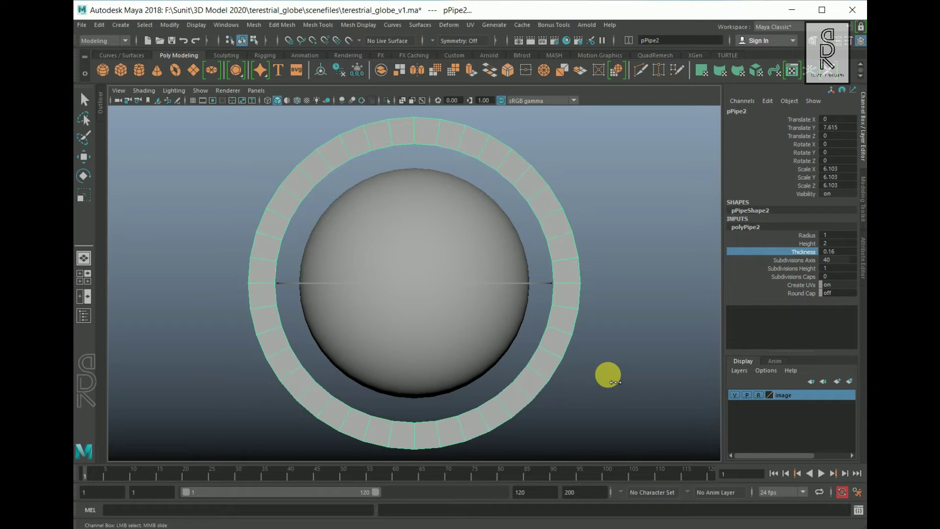
# Flatten the horizon pipe vertically to the height of the wooden ring in the reference.
pyautogui.press('space')
pyautogui.press('space')
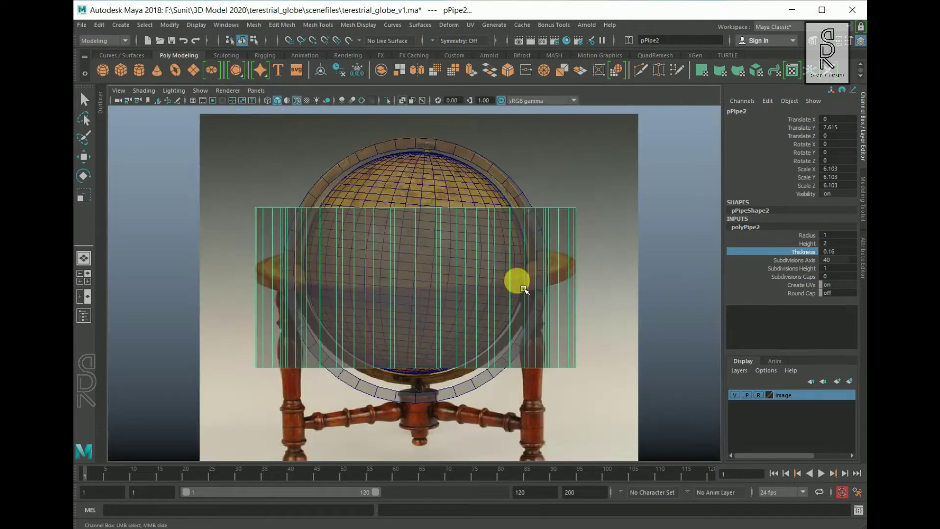
pyautogui.click(84, 196)
pyautogui.moveTo(414, 194); pyautogui.dragTo(420, 285)
pyautogui.keyDown('alt'); pyautogui.moveTo(216, 301); pyautogui.dragTo(304, 290, button='right'); pyautogui.keyUp('alt')
pyautogui.moveTo(417, 198); pyautogui.dragTo(418, 199)
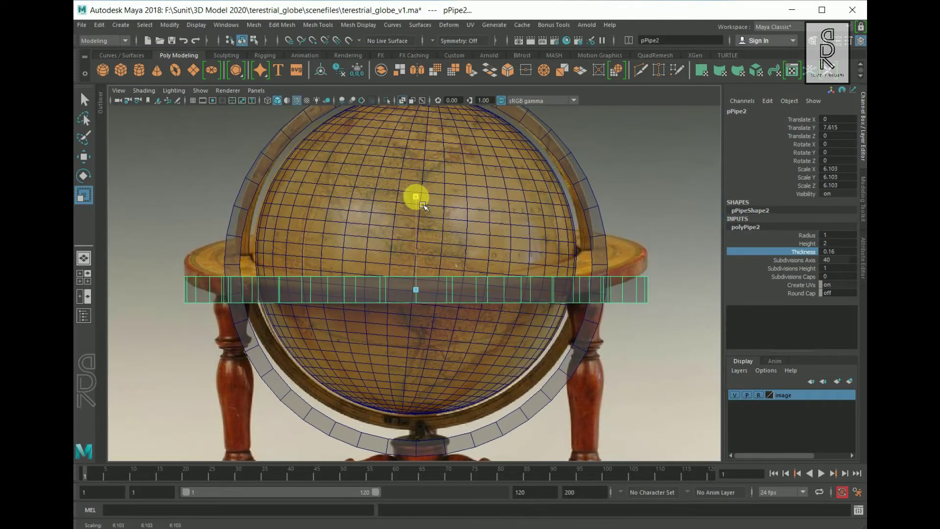
# Widen the horizon ring inward to a Thickness of 0.29 so its inner edge sits close to the globe.
pyautogui.press('space')
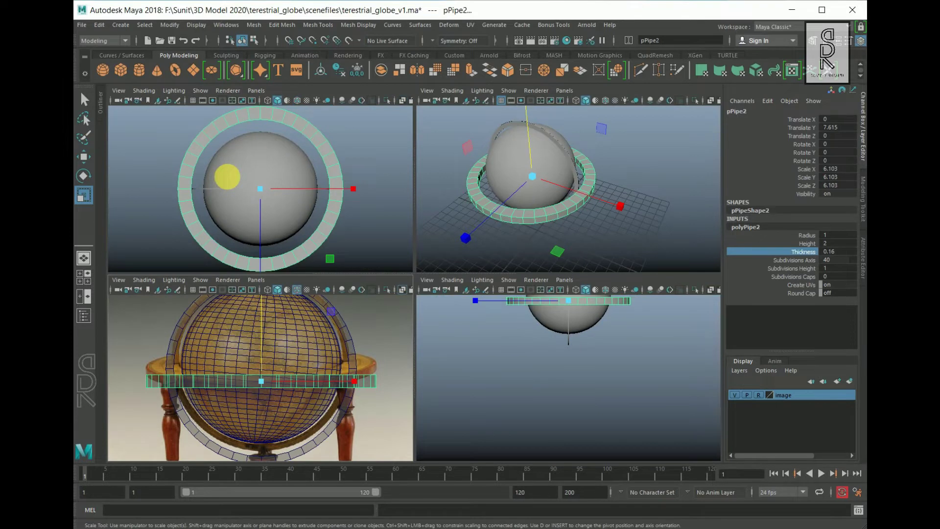
pyautogui.press('space')
pyautogui.keyDown('alt'); pyautogui.moveTo(358, 291); pyautogui.dragTo(343, 284, button='right'); pyautogui.keyUp('alt')
pyautogui.moveTo(542, 375); pyautogui.dragTo(555, 373, button='middle')
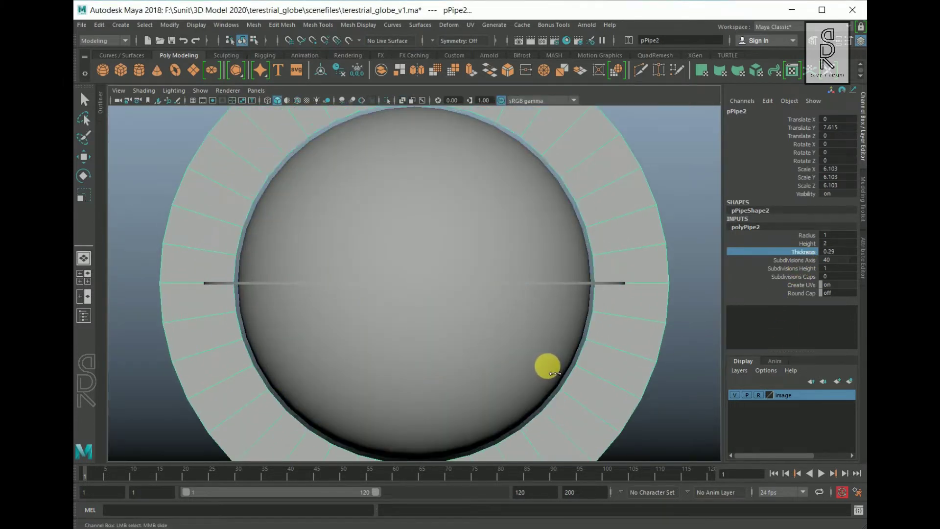
# Raise the horizon ring to about Translate Y 8.633 around the middle of the globe.
pyautogui.press('space')
pyautogui.press('space')
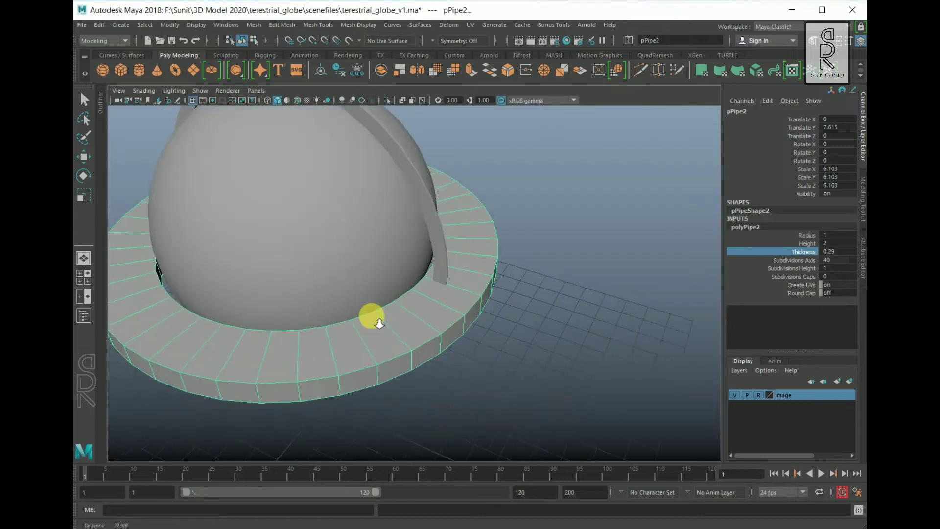
pyautogui.keyDown('alt'); pyautogui.moveTo(370, 315); pyautogui.dragTo(414, 321); pyautogui.keyUp('alt')
pyautogui.press('w')
pyautogui.moveTo(317, 195); pyautogui.dragTo(317, 159)
pyautogui.scroll(-5, 461, 267)
pyautogui.keyDown('alt'); pyautogui.moveTo(473, 275); pyautogui.dragTo(524, 260); pyautogui.keyUp('alt')
# Reset the globe sphere's Rotate Z to 0.
pyautogui.click(528, 296)
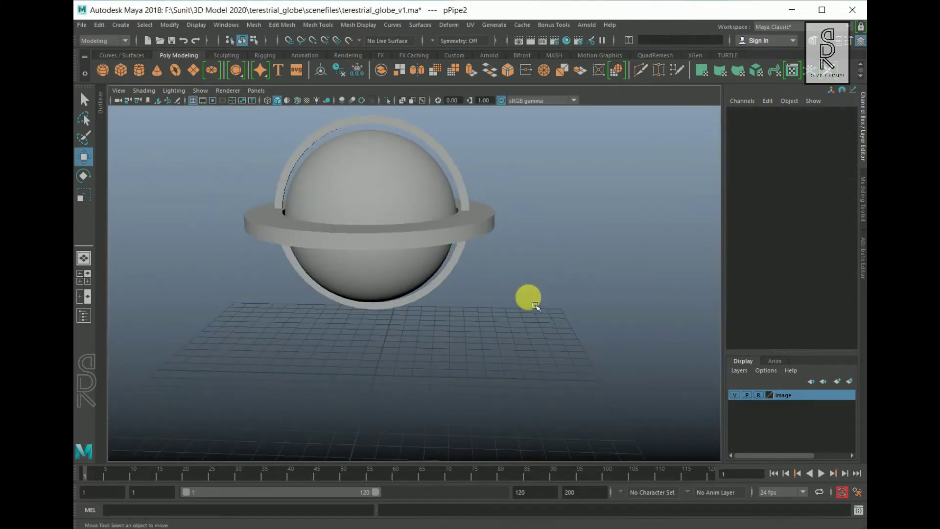
pyautogui.click(396, 285)
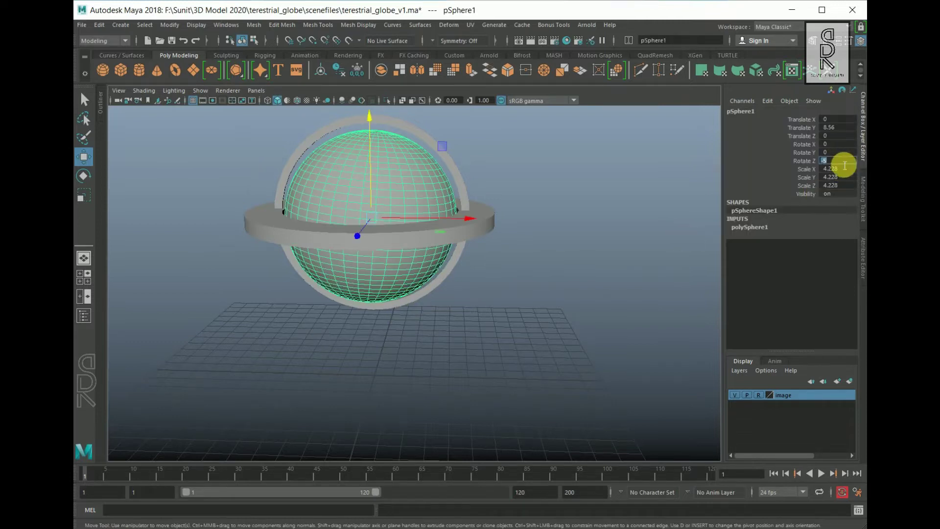
pyautogui.press('Return')
# Align the meridian ring with the globe's centre at Translate Y 8.56.
pyautogui.press('space')
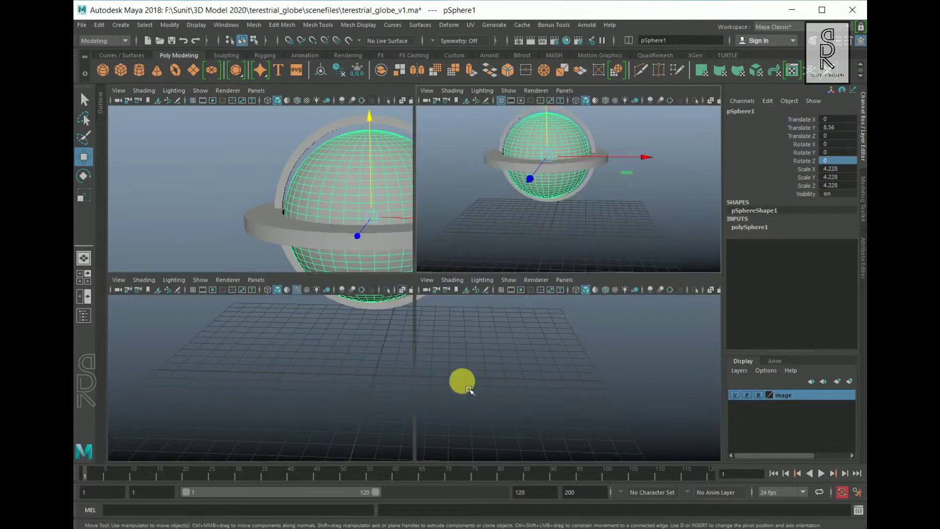
pyautogui.press('space')
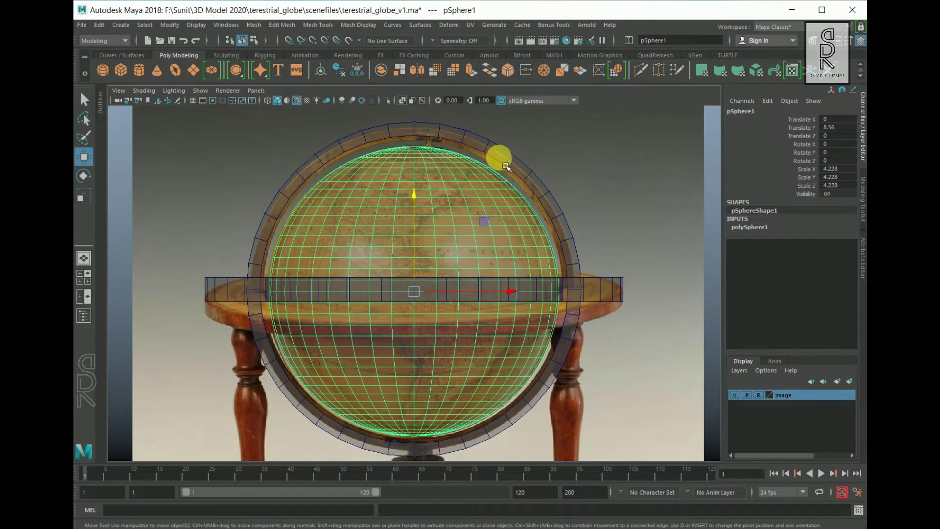
pyautogui.click(498, 157)
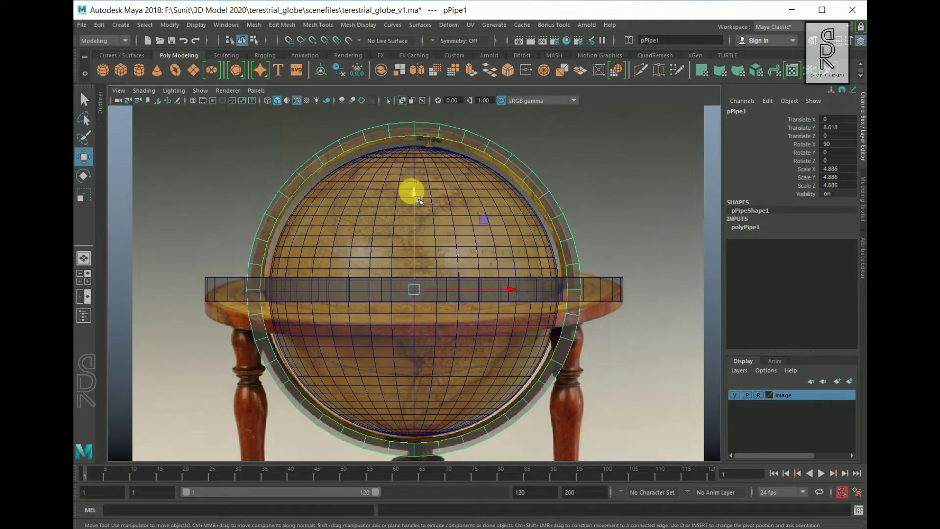
pyautogui.moveTo(421, 200); pyautogui.dragTo(424, 209)
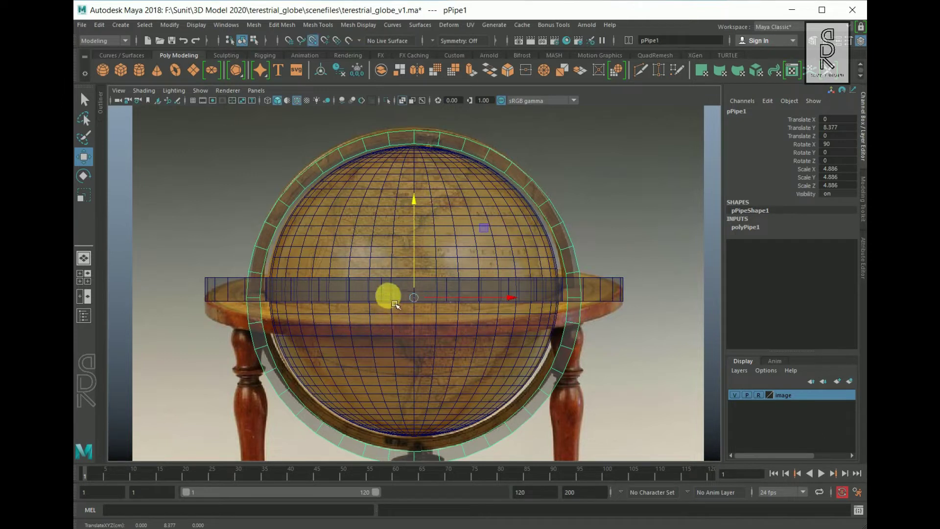
pyautogui.moveTo(396, 298); pyautogui.dragTo(397, 298)
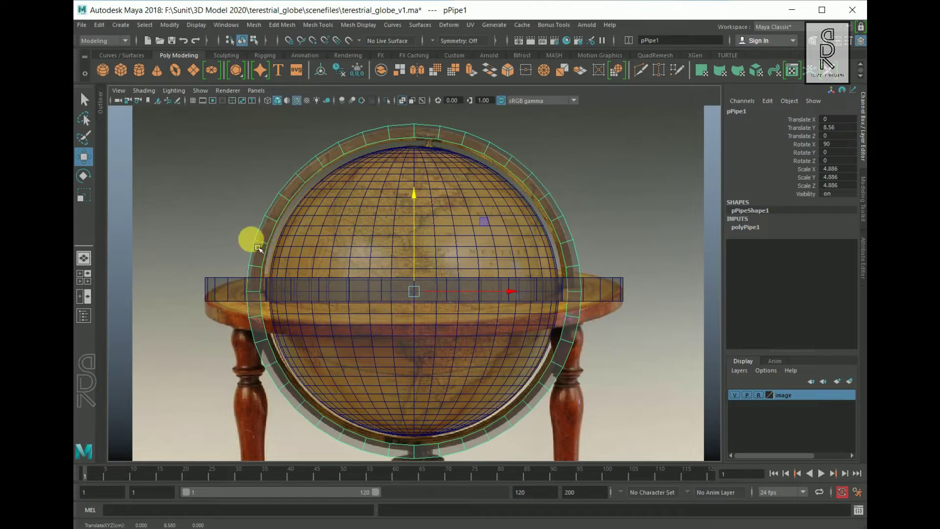
# Snap the horizon ring to the globe's centre height and shrink the meridian ring slightly to fit the reference.
pyautogui.click(271, 293)
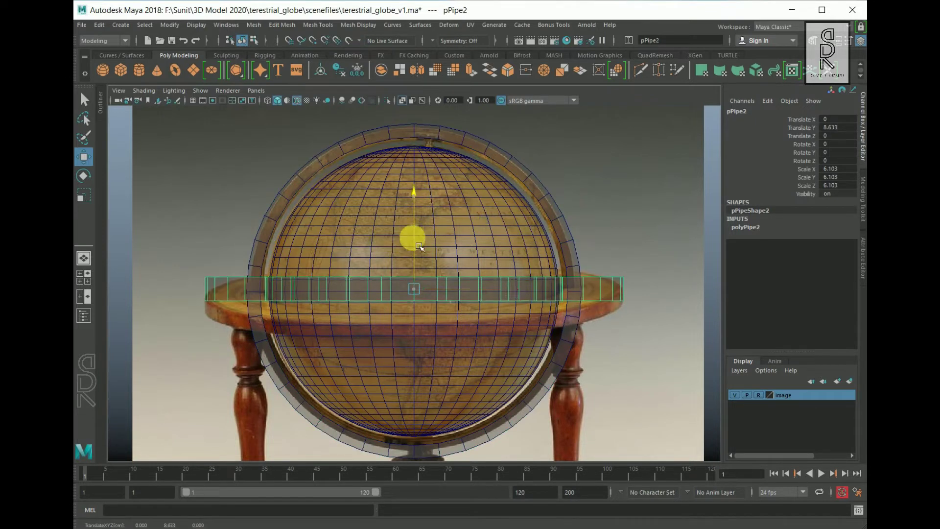
pyautogui.moveTo(401, 303); pyautogui.dragTo(397, 298, button='middle')
pyautogui.press('r')
pyautogui.click(595, 351)
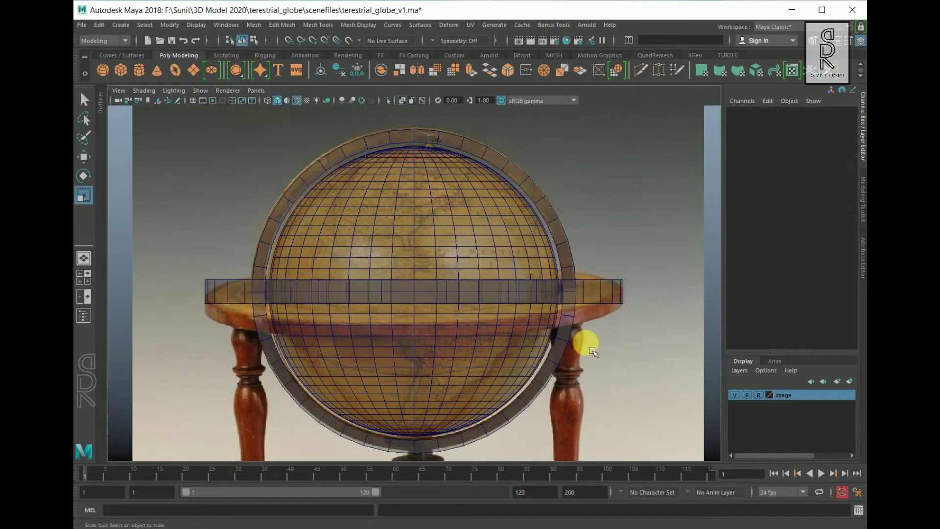
# Create a polygon cylinder, raise it to Translate Y 2.943 over the stand's central hub and scale it uniformly to about 0.482.
pyautogui.keyDown('alt'); pyautogui.moveTo(594, 351); pyautogui.dragTo(493, 342, button='right'); pyautogui.keyUp('alt')
pyautogui.keyDown('alt'); pyautogui.moveTo(405, 352); pyautogui.dragTo(390, 251, button='middle'); pyautogui.keyUp('alt')
pyautogui.keyDown('alt'); pyautogui.moveTo(383, 243); pyautogui.dragTo(530, 331, button='right'); pyautogui.keyUp('alt')
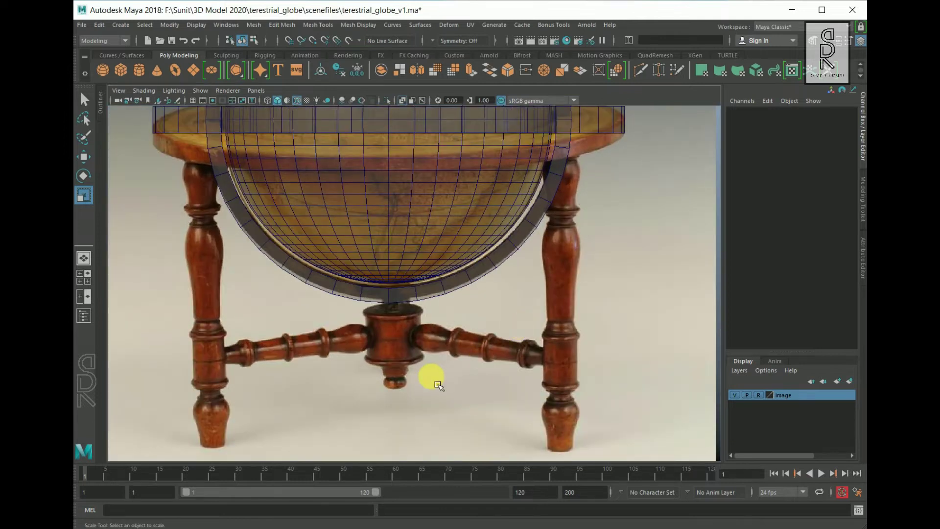
pyautogui.click(140, 72)
pyautogui.click(84, 157)
pyautogui.moveTo(388, 356); pyautogui.dragTo(388, 242)
pyautogui.click(84, 194)
pyautogui.moveTo(388, 337); pyautogui.dragTo(357, 336)
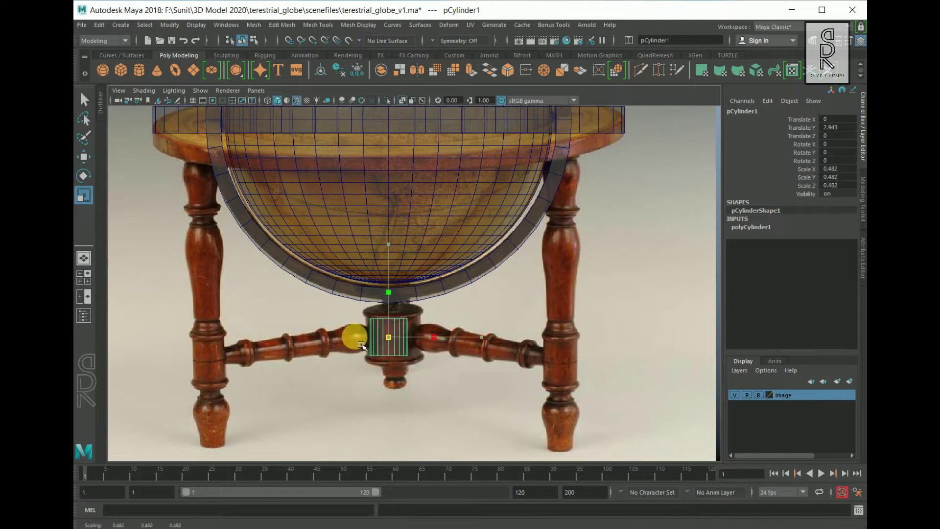
# Enlarge the hub cylinder uniformly to a scale of about 0.619.
pyautogui.keyDown('alt'); pyautogui.moveTo(357, 336); pyautogui.dragTo(441, 379, button='right'); pyautogui.keyUp('alt')
pyautogui.keyDown('alt'); pyautogui.moveTo(413, 387); pyautogui.dragTo(415, 374, button='middle'); pyautogui.keyUp('alt')
pyautogui.keyDown('alt'); pyautogui.moveTo(417, 375); pyautogui.dragTo(471, 398, button='right'); pyautogui.keyUp('alt')
pyautogui.keyDown('alt'); pyautogui.moveTo(378, 401); pyautogui.dragTo(387, 366, button='middle'); pyautogui.keyUp('alt')
pyautogui.moveTo(369, 348); pyautogui.dragTo(382, 355)
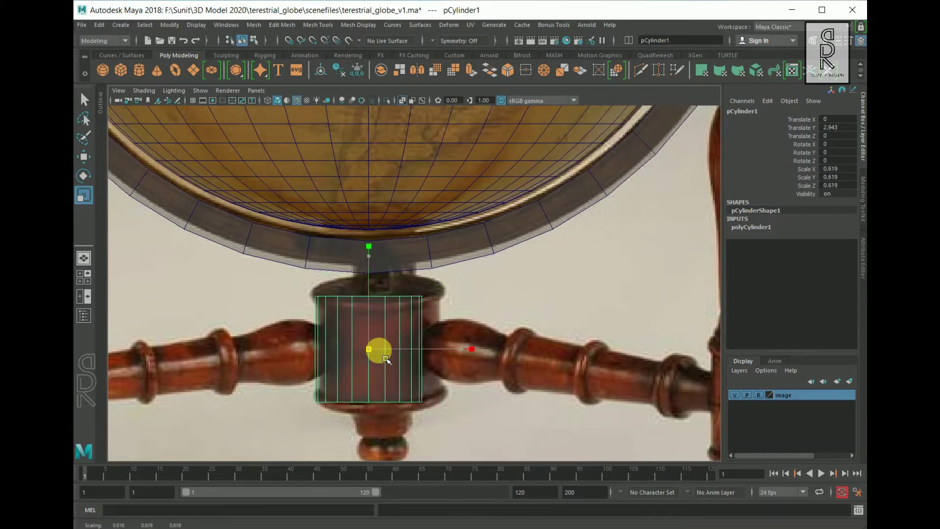
# Shift the hub cylinder to Translate X 0.16 and stretch it slightly in height to match the reference hub.
pyautogui.keyDown('alt'); pyautogui.moveTo(382, 355); pyautogui.dragTo(404, 365, button='right'); pyautogui.keyUp('alt')
pyautogui.keyDown('alt'); pyautogui.moveTo(392, 370); pyautogui.dragTo(411, 306, button='middle'); pyautogui.keyUp('alt')
pyautogui.click(86, 159)
pyautogui.moveTo(473, 288); pyautogui.dragTo(489, 288)
pyautogui.click(84, 195)
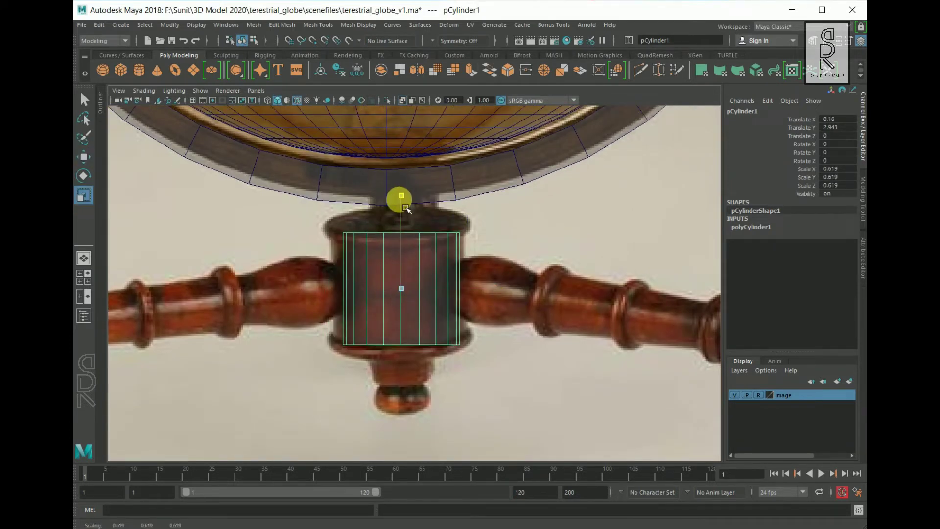
pyautogui.moveTo(401, 199); pyautogui.dragTo(405, 197)
# Extrude the hub cylinder's top cap faces and scale them outward horizontally to about 1.185 to match the reference rim's width.
pyautogui.moveTo(377, 264); pyautogui.dragTo(378, 276, button='right')
pyautogui.moveTo(278, 213); pyautogui.dragTo(543, 245)
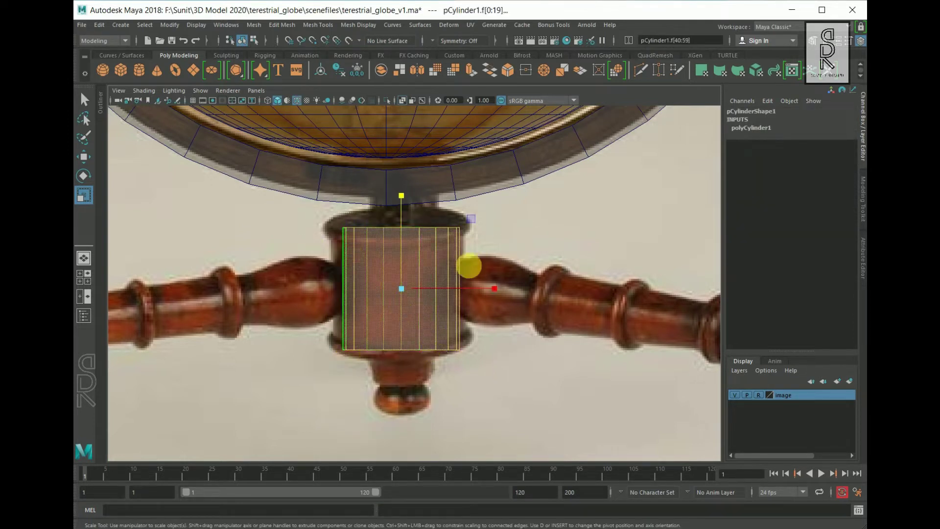
pyautogui.keyDown('ctrl'); pyautogui.moveTo(259, 295); pyautogui.dragTo(511, 318); pyautogui.keyUp('ctrl')
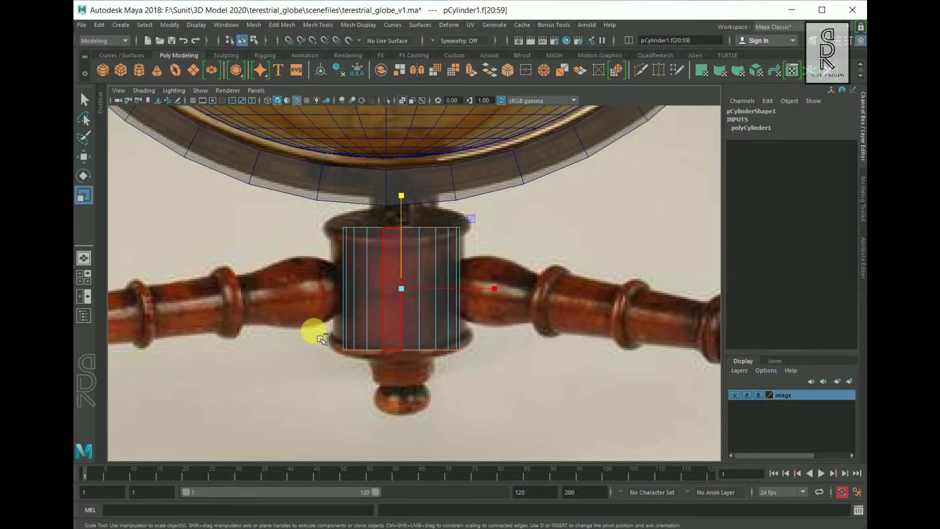
pyautogui.keyDown('ctrl'); pyautogui.moveTo(321, 340); pyautogui.dragTo(689, 440); pyautogui.keyUp('ctrl')
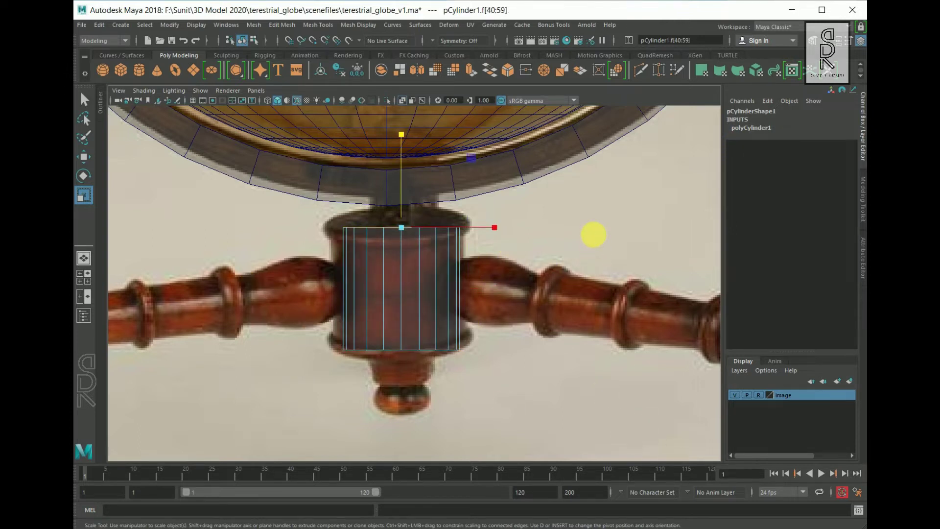
pyautogui.keyDown('shift'); pyautogui.rightClick(594, 235); pyautogui.keyUp('shift')
pyautogui.keyDown('shift'); pyautogui.moveTo(594, 234); pyautogui.dragTo(595, 265, button='right'); pyautogui.keyUp('shift')
pyautogui.click(84, 195)
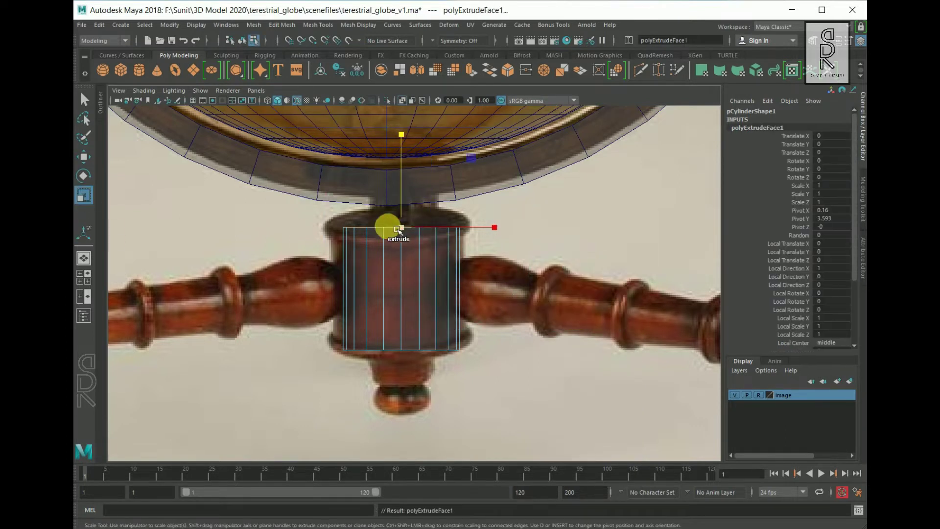
pyautogui.moveTo(402, 227); pyautogui.dragTo(411, 235)
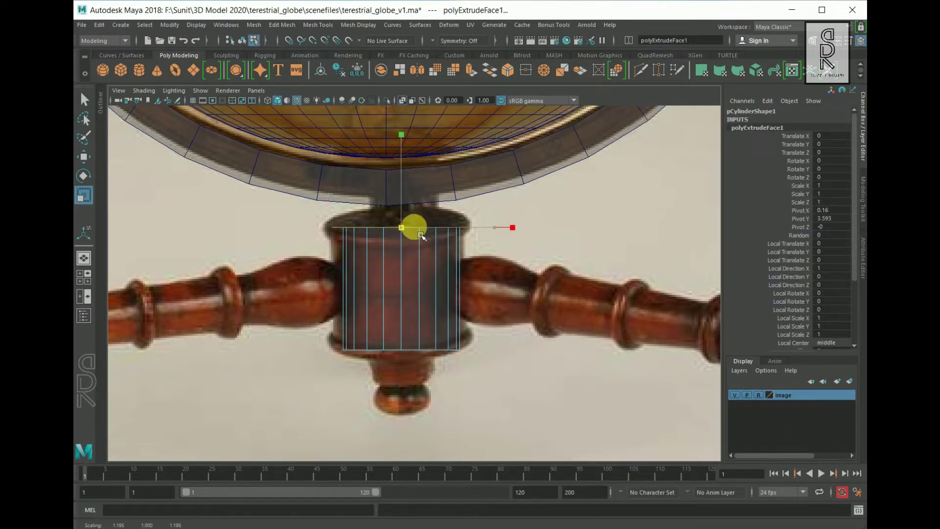
# Extrude the hub's widened top faces upward with a Local Translate Z of 0.11 to form the rim.
pyautogui.hotkey('ctrl', 'e')
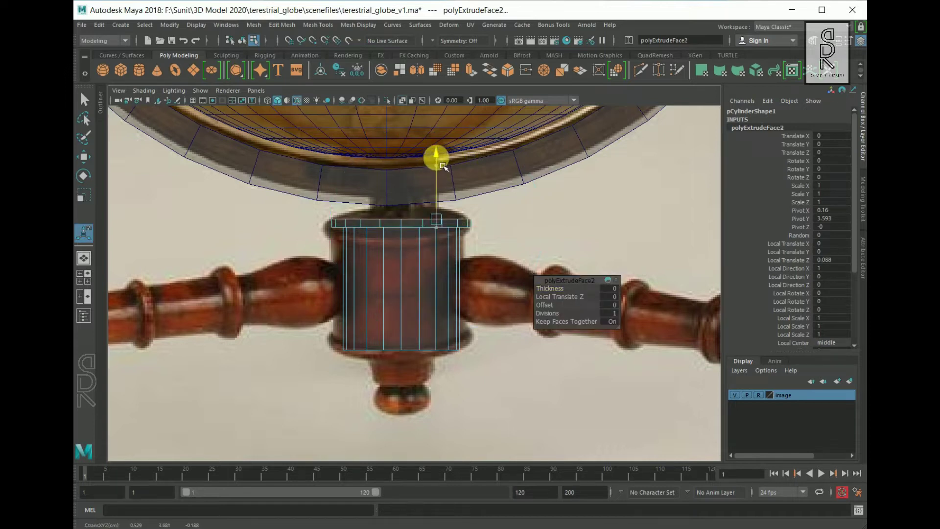
pyautogui.moveTo(435, 153); pyautogui.dragTo(443, 163)
pyautogui.scroll(2, 459, 279)
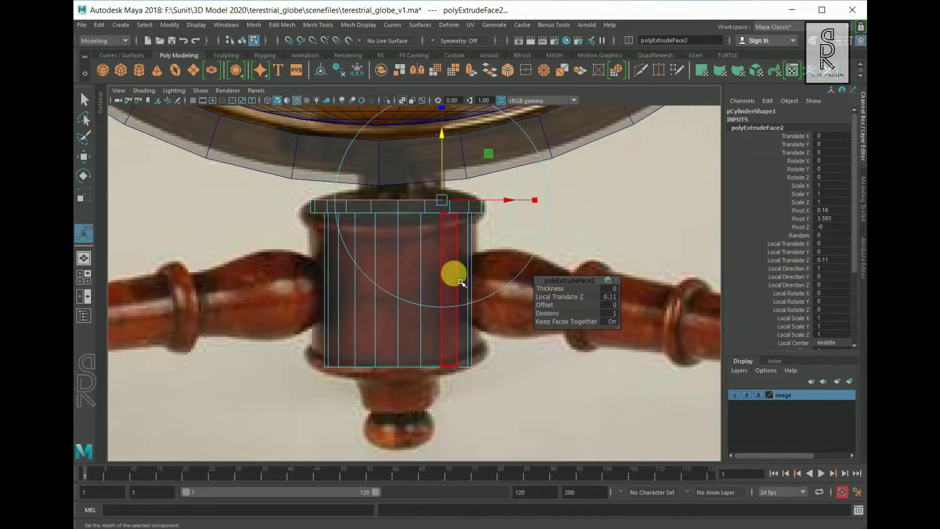
# Extrude the rim's top faces inward, and extrude the narrowed faces upward by 0.135 to form a neck.
pyautogui.hotkey('ctrl', 'e')
pyautogui.click(84, 195)
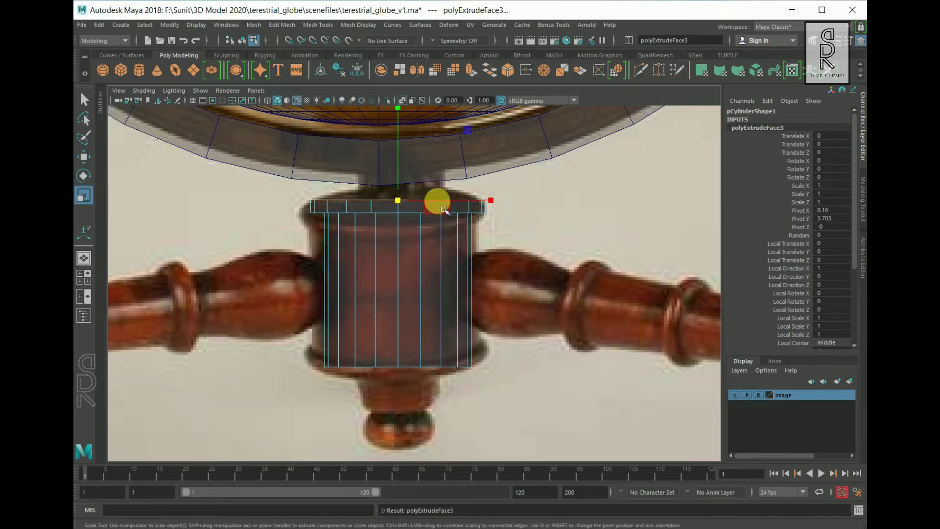
pyautogui.moveTo(397, 201); pyautogui.dragTo(399, 210)
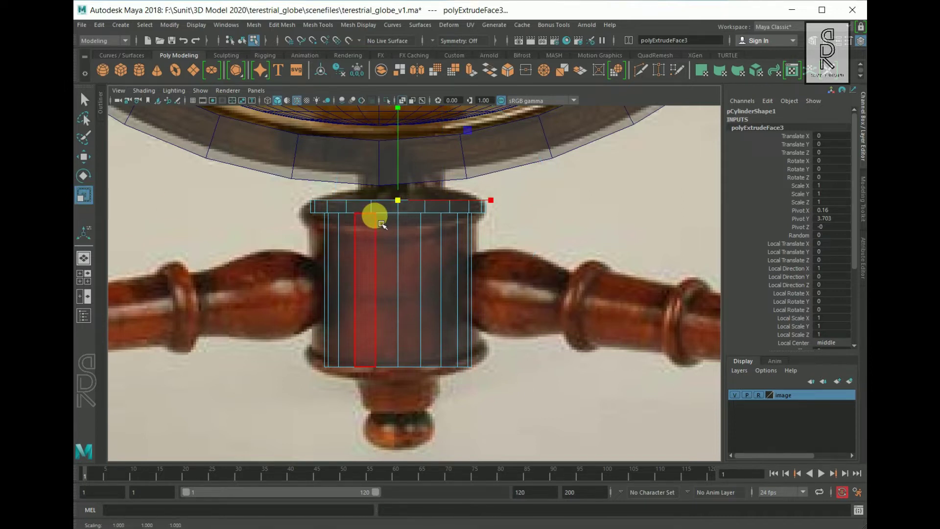
pyautogui.hotkey('ctrl', 'e')
pyautogui.moveTo(427, 162); pyautogui.dragTo(433, 163)
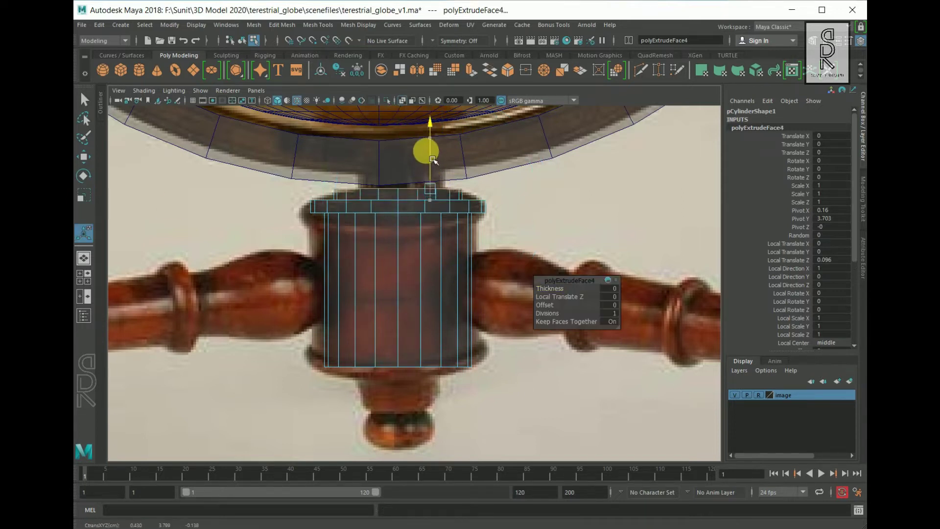
pyautogui.scroll(5, 416, 273)
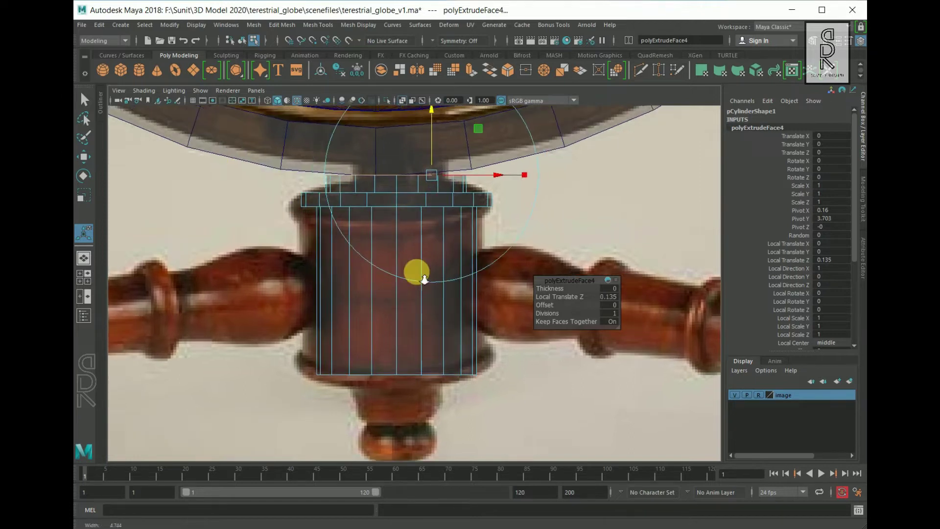
# Select the loop of side faces around the hub's neck and scale it inward to narrow the neck.
pyautogui.click(336, 220)
pyautogui.keyDown('shift'); pyautogui.doubleClick(332, 217); pyautogui.keyUp('shift')
pyautogui.click(84, 195)
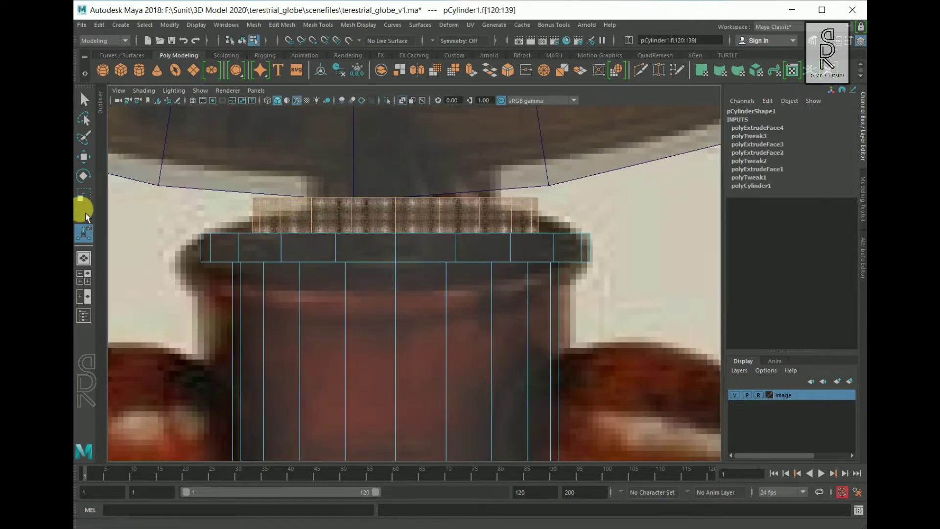
pyautogui.moveTo(395, 215); pyautogui.dragTo(355, 220)
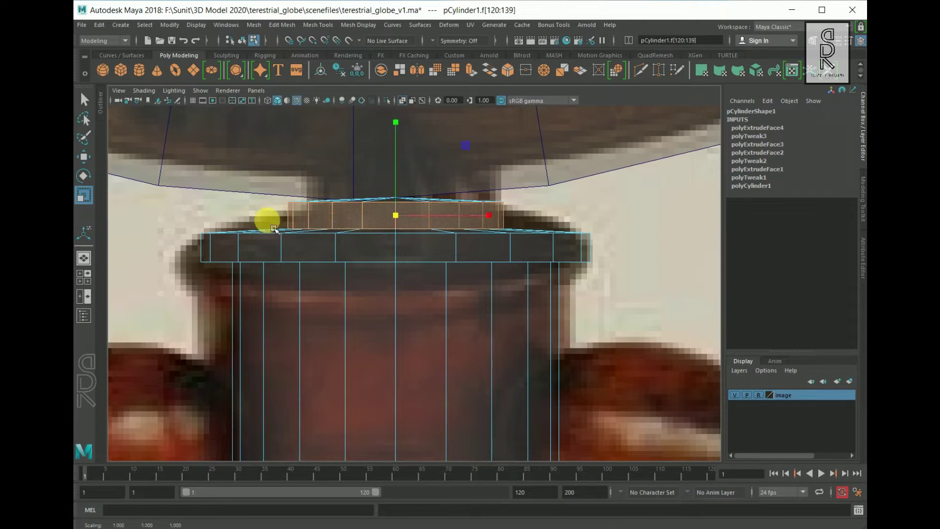
# Switch the hub cylinder to edge selection at the base of its neck.
pyautogui.scroll(2, 280, 219)
pyautogui.moveTo(320, 215); pyautogui.dragTo(325, 187, button='right')
pyautogui.rightClick(327, 215)
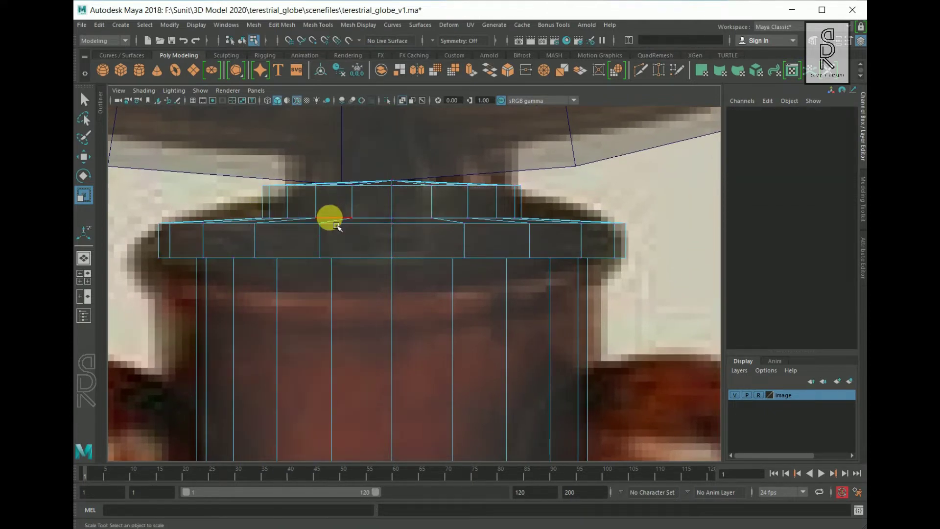